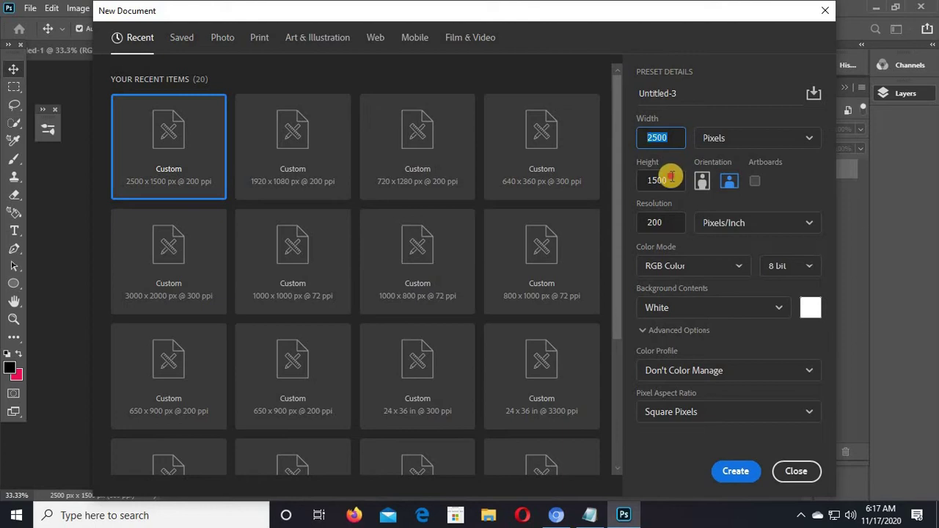
- Create a new 2500 x 1500 pixel document at 300 pixels/inch in RGB color with a white background
{"action": "left_click", "coordinate": [677, 179]}
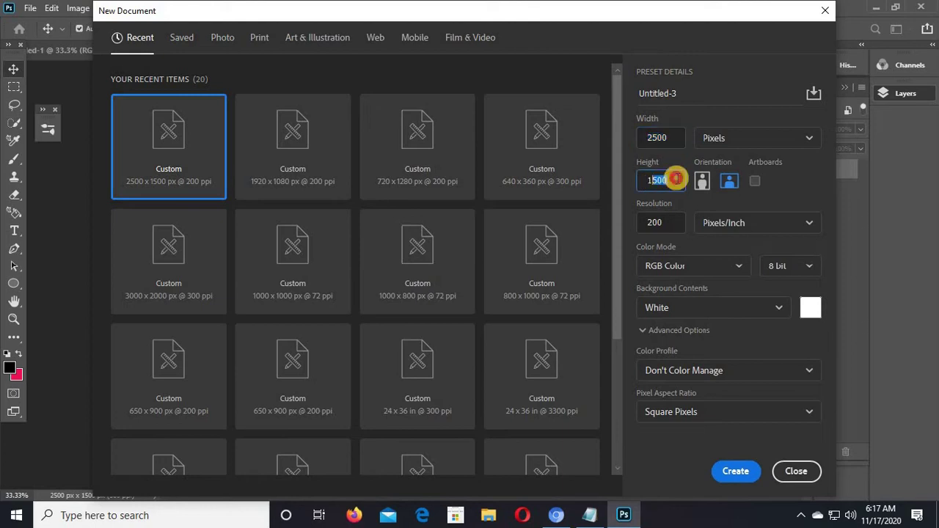
{"action": "left_click", "coordinate": [669, 139]}
{"action": "left_click", "coordinate": [652, 182]}
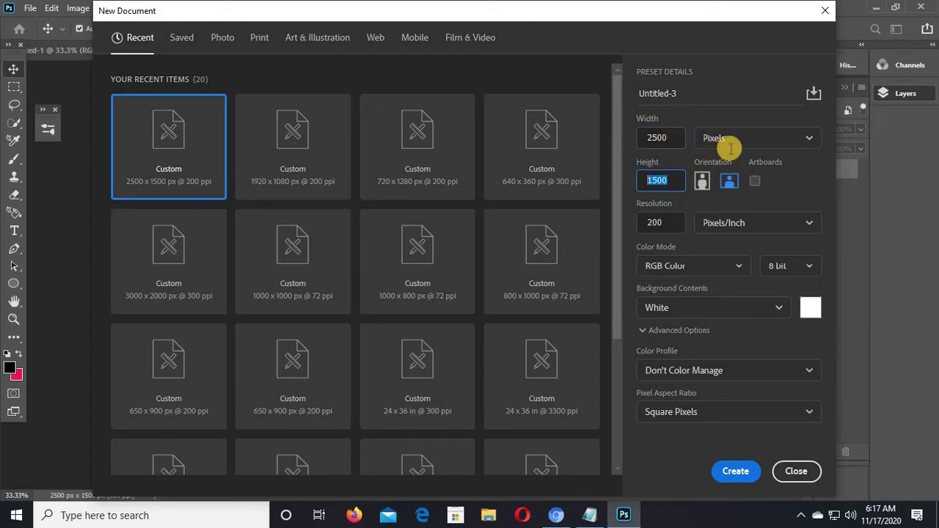
{"action": "left_click_drag", "start_coordinate": [654, 223], "coordinate": [639, 221]}
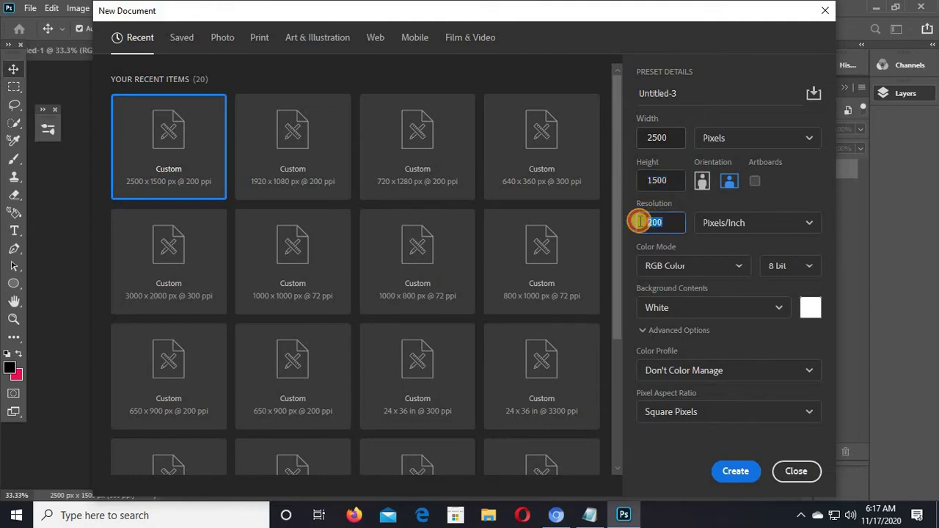
{"action": "type", "text": "300"}
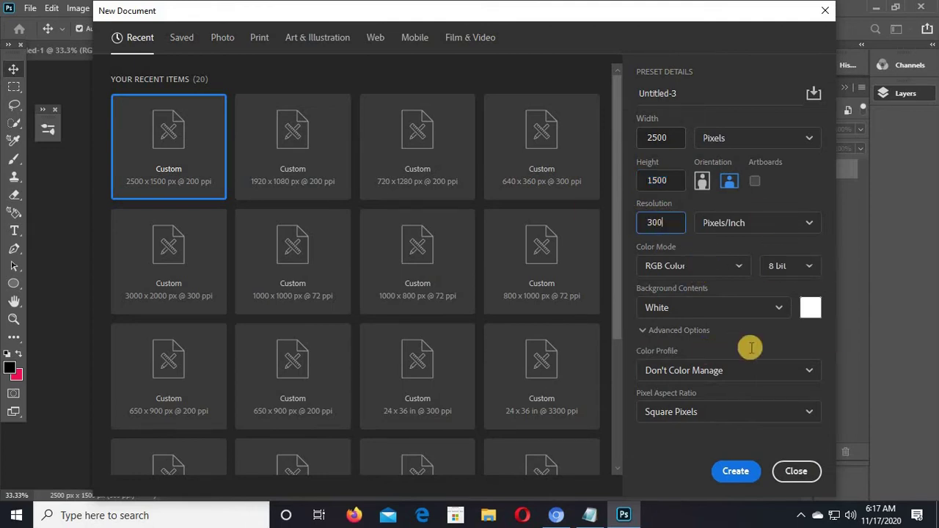
{"action": "left_click", "coordinate": [732, 472]}
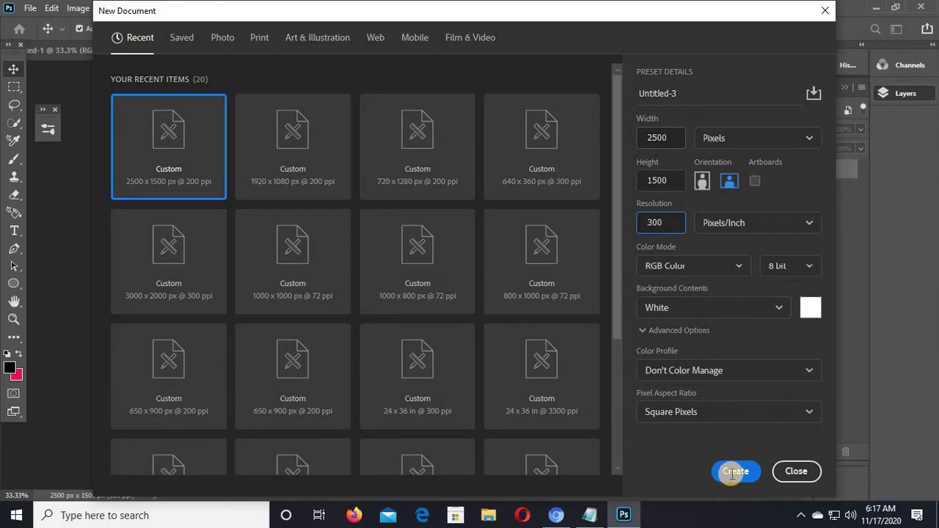
{"action": "left_click", "coordinate": [725, 473]}
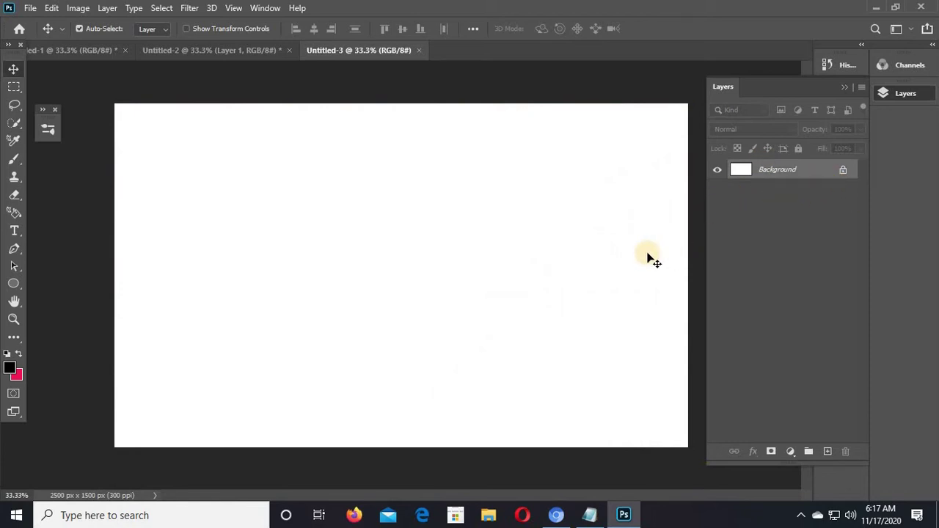
- Place the cow image from the manipulation folder as an embedded object filling the canvas
{"action": "left_click", "coordinate": [30, 7]}
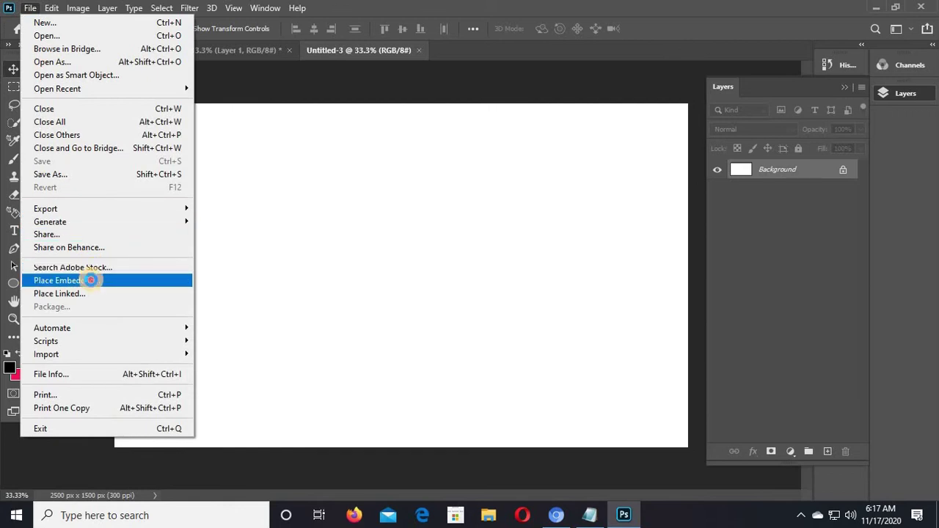
{"action": "left_click", "coordinate": [90, 280]}
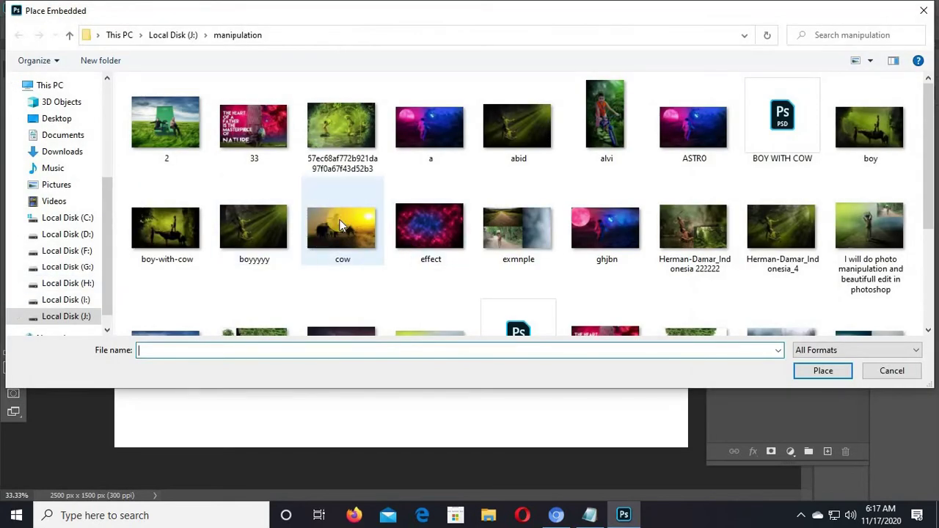
{"action": "double_click", "coordinate": [341, 226]}
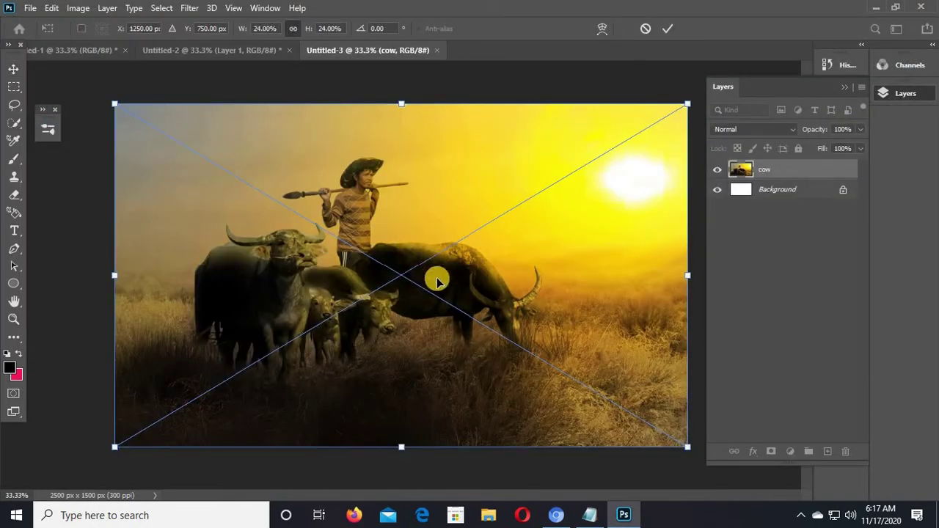
{"action": "left_click", "coordinate": [667, 29]}
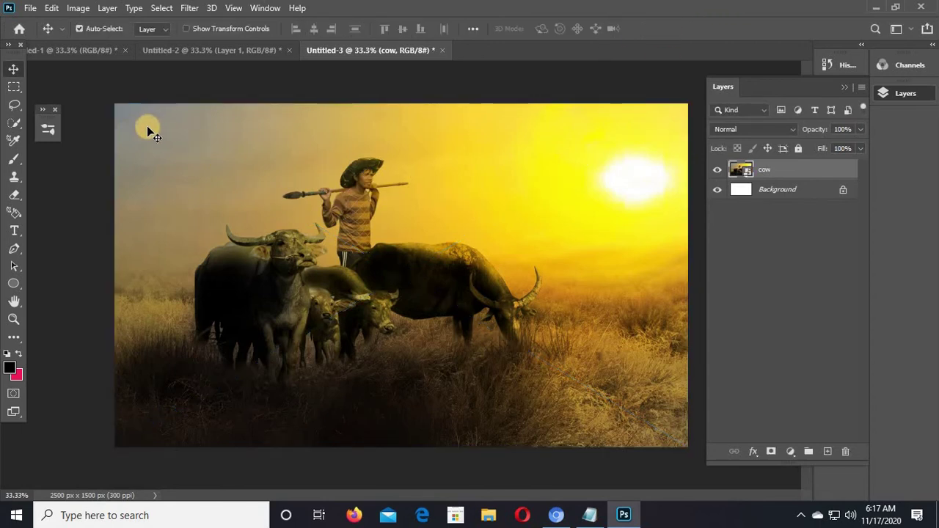
- Select the whole canvas with the Rectangular Marquee tool and copy the cow image to a new layer
{"action": "left_click", "coordinate": [18, 90]}
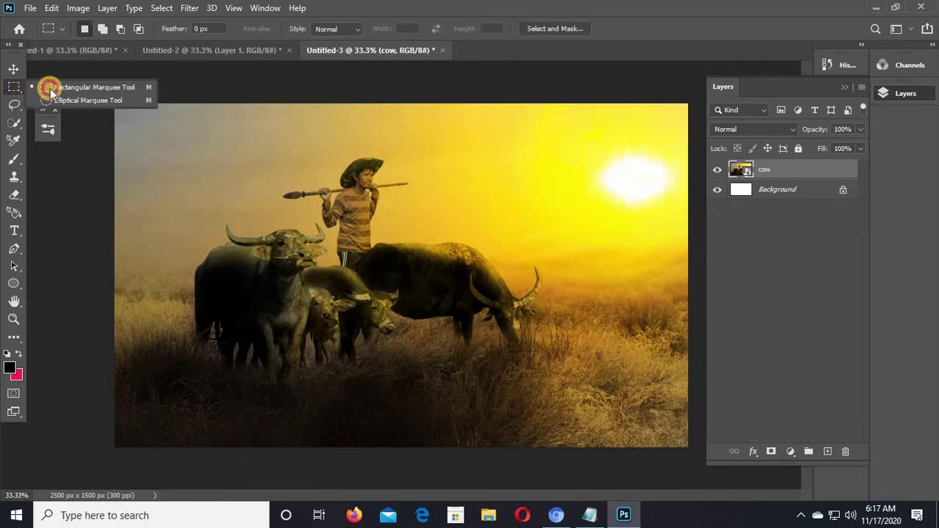
{"action": "left_click_drag", "start_coordinate": [16, 87], "coordinate": [70, 87]}
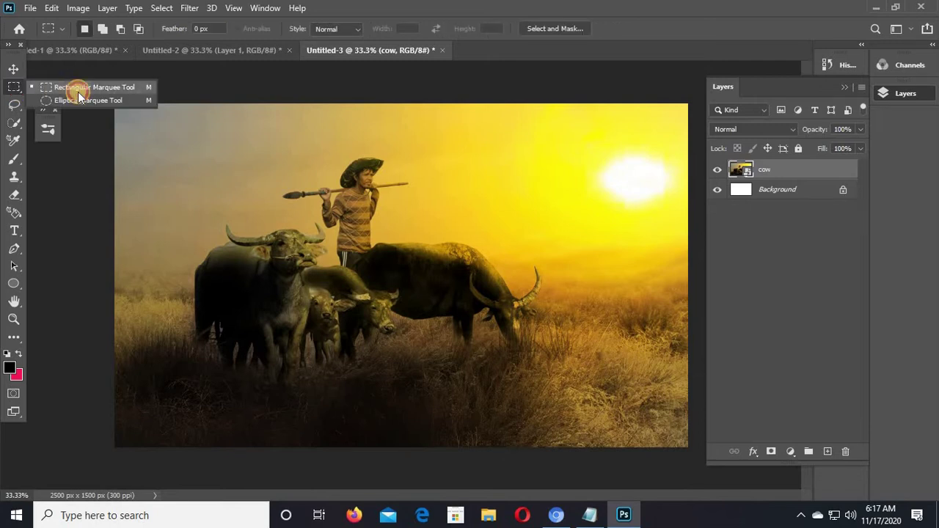
{"action": "left_click_drag", "start_coordinate": [110, 95], "coordinate": [744, 446]}
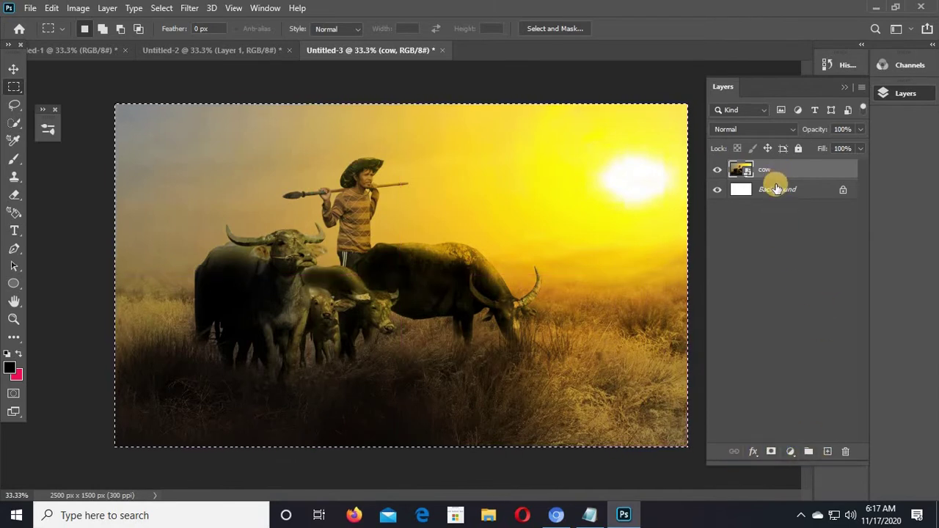
{"action": "key", "text": "ctrl+j"}
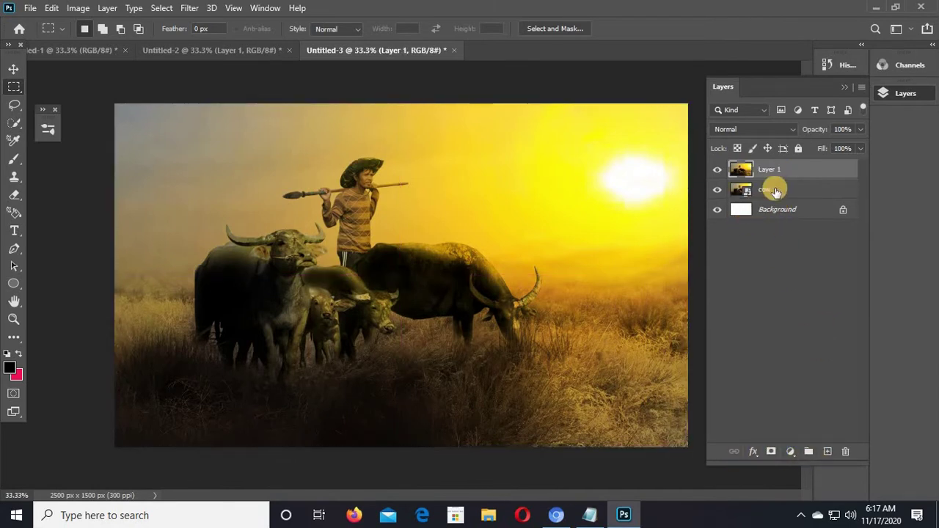
- Delete the original cow layer and the white Background layer, keeping only Layer 1
{"action": "left_click", "coordinate": [780, 189]}
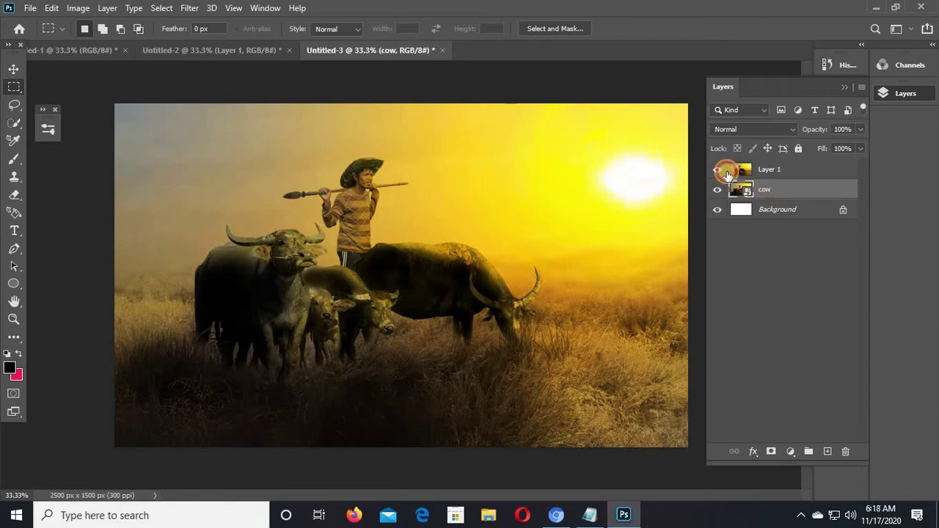
{"action": "left_click", "coordinate": [723, 168]}
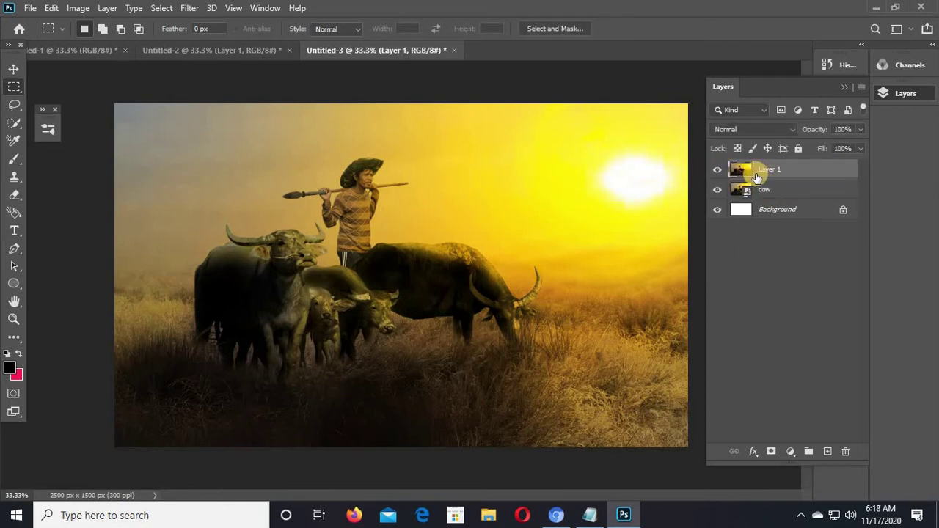
{"action": "left_click", "coordinate": [711, 173]}
{"action": "left_click", "coordinate": [711, 173]}
{"action": "left_click", "coordinate": [719, 172]}
{"action": "left_click", "coordinate": [720, 172]}
{"action": "left_click", "coordinate": [780, 190]}
{"action": "key", "text": "Delete"}
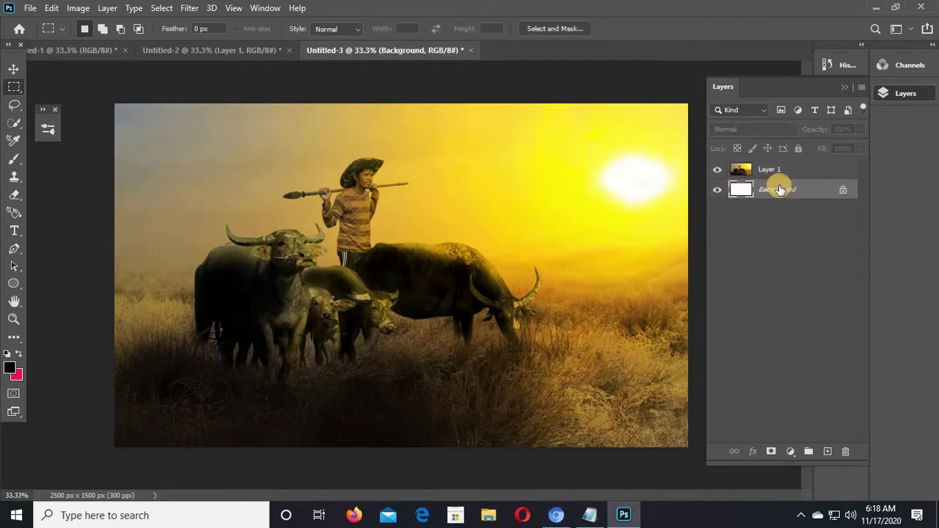
{"action": "key", "text": "Delete"}
{"action": "left_click", "coordinate": [719, 169]}
{"action": "left_click", "coordinate": [719, 170]}
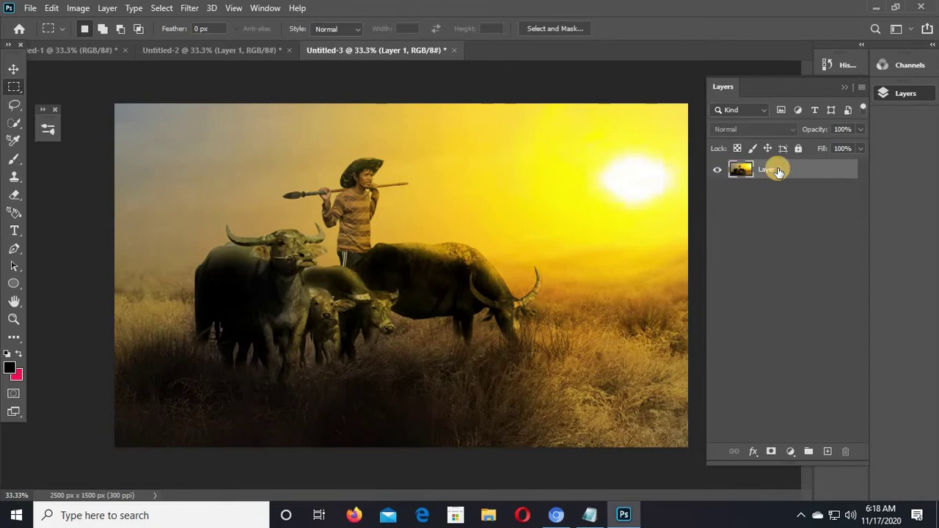
{"action": "left_click", "coordinate": [718, 170]}
{"action": "left_click", "coordinate": [718, 169]}
- Convert Layer 1 to a smart object
{"action": "right_click", "coordinate": [782, 170]}
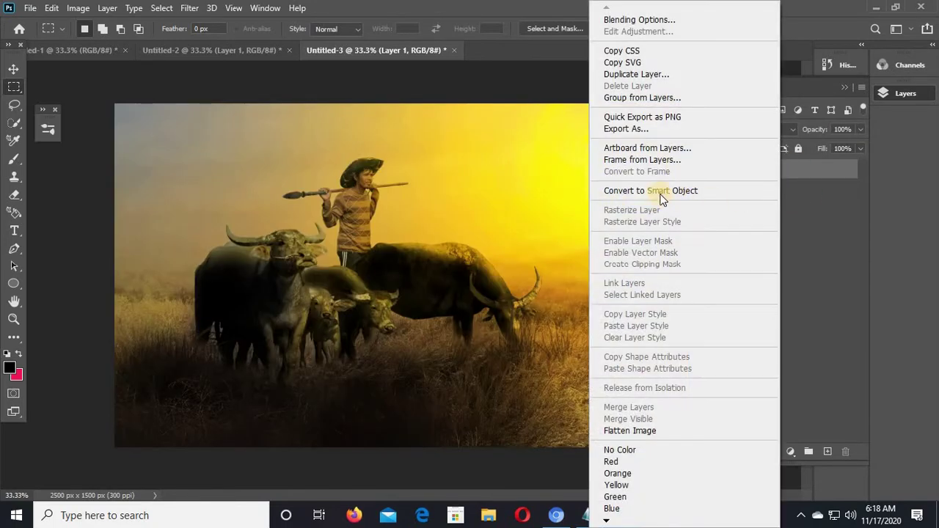
{"action": "left_click", "coordinate": [669, 190]}
{"action": "left_click", "coordinate": [718, 169]}
{"action": "left_click", "coordinate": [718, 169]}
{"action": "left_click", "coordinate": [778, 209]}
{"action": "left_click", "coordinate": [724, 169]}
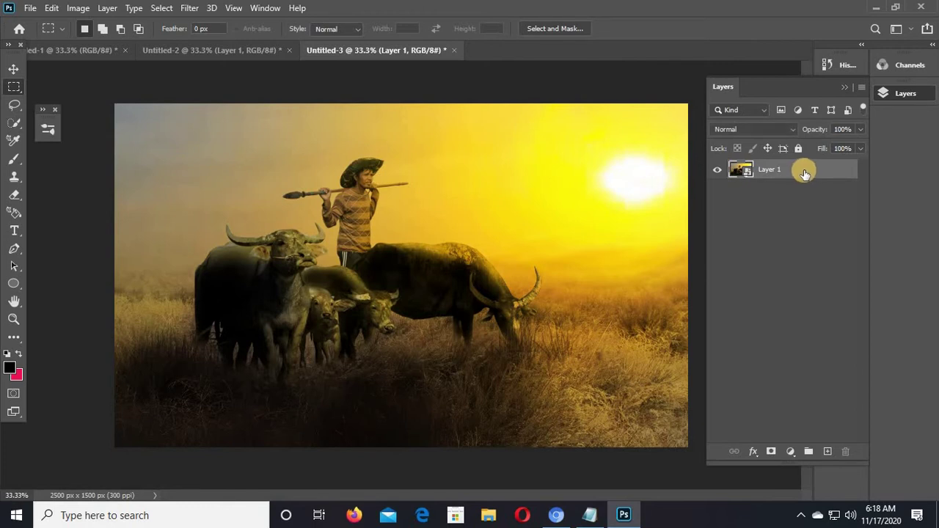
- Duplicate the Layer 1 smart object five times
{"action": "key", "text": "ctrl+j"}
{"action": "key", "text": "ctrl+j"}
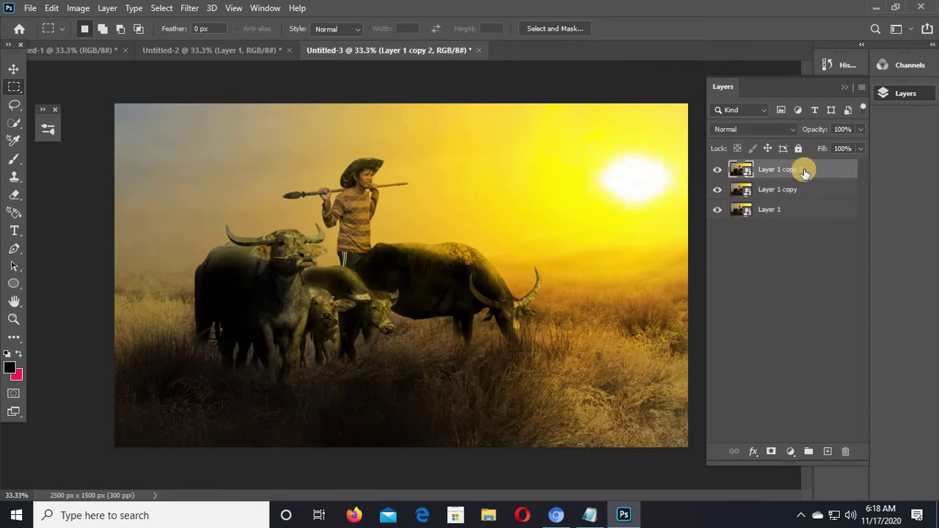
{"action": "key", "text": "ctrl+j"}
{"action": "left_click", "coordinate": [798, 301]}
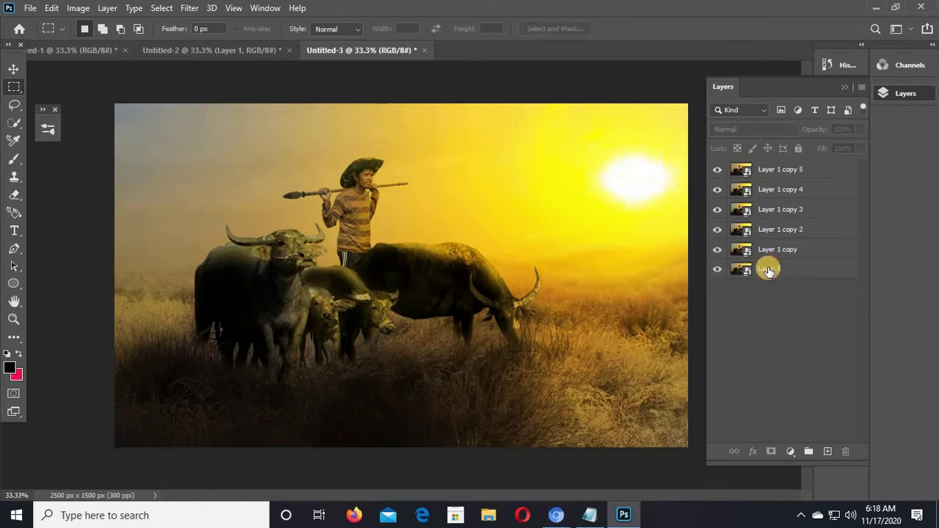
{"action": "left_click", "coordinate": [774, 263]}
{"action": "left_click", "coordinate": [776, 250]}
{"action": "left_click", "coordinate": [770, 208]}
{"action": "left_click", "coordinate": [771, 190]}
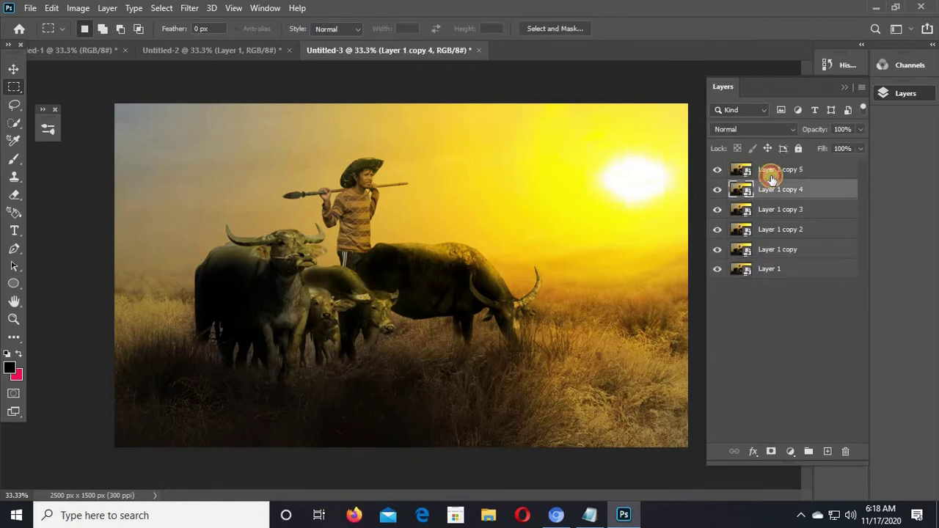
{"action": "left_click", "coordinate": [770, 174]}
{"action": "left_click", "coordinate": [804, 287]}
- Rename the bottom layer, Layer 1, as background
{"action": "double_click", "coordinate": [770, 268]}
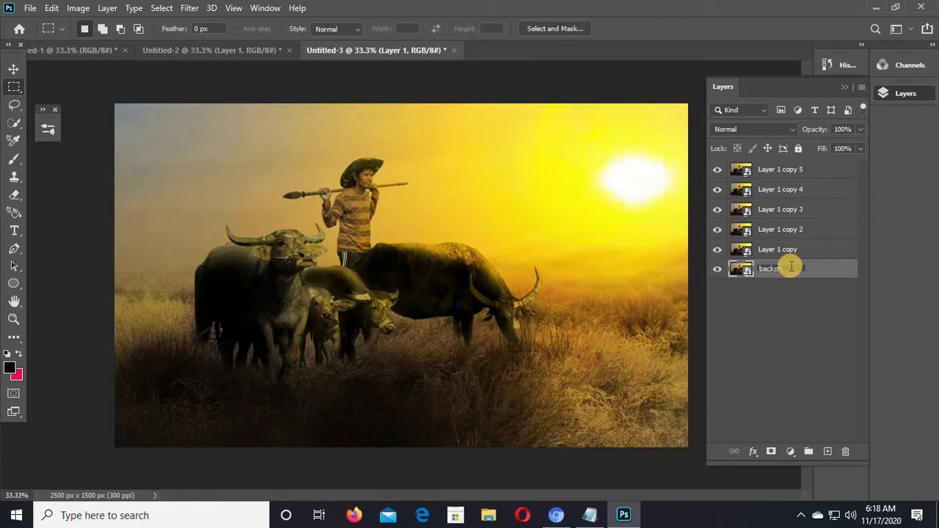
{"action": "key", "text": "Return"}
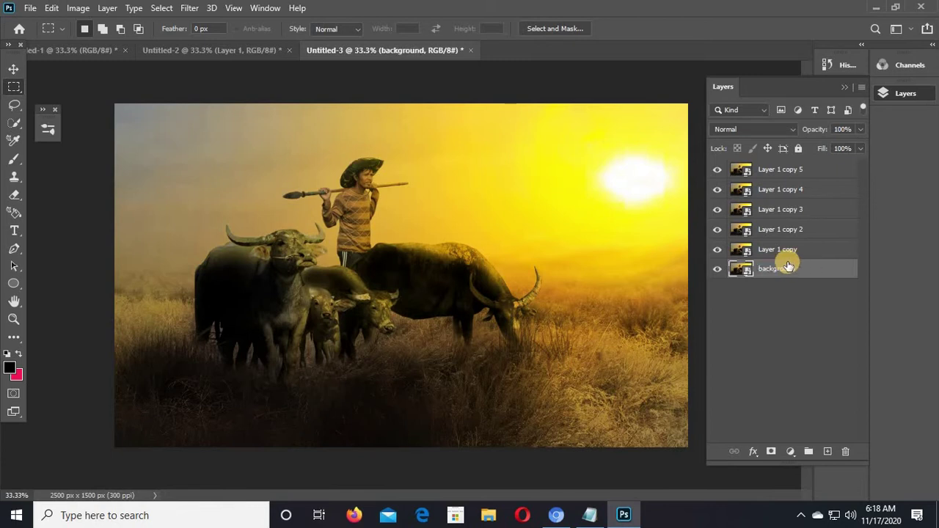
{"action": "left_click", "coordinate": [716, 270]}
{"action": "left_click", "coordinate": [716, 269]}
{"action": "left_click", "coordinate": [716, 269]}
{"action": "left_click", "coordinate": [715, 269]}
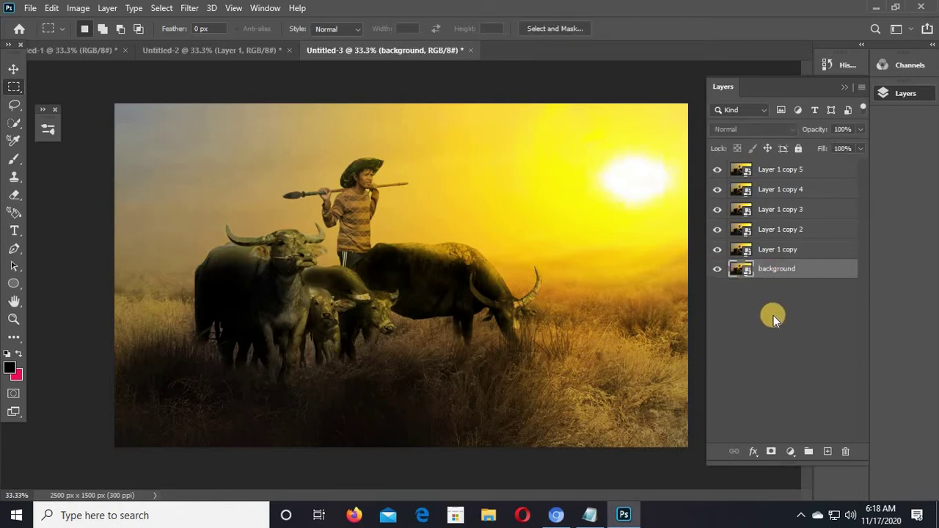
{"action": "left_click", "coordinate": [774, 317]}
- Hide the four upper layers, Layer 1 copy 2 through Layer 1 copy 5
{"action": "left_click", "coordinate": [719, 171]}
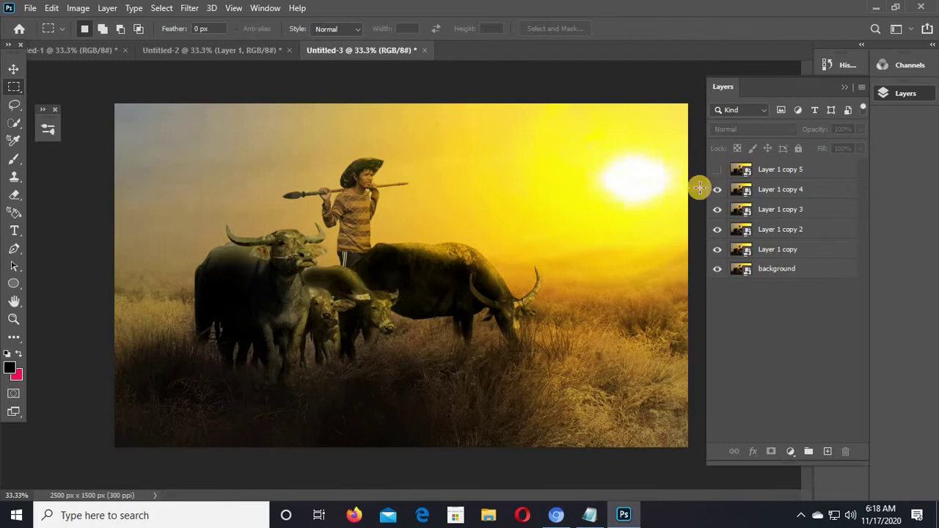
{"action": "left_click", "coordinate": [717, 209]}
{"action": "left_click", "coordinate": [717, 229]}
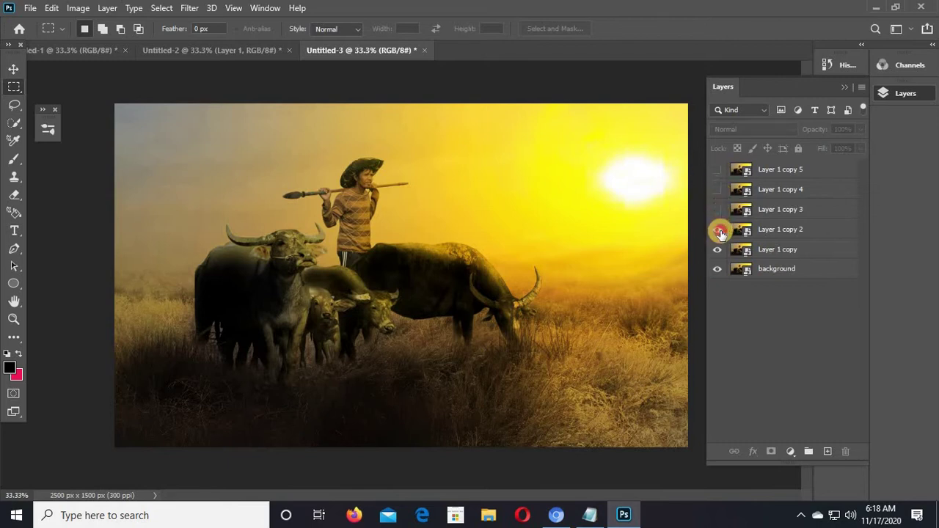
- Apply an Emboss filter to Layer 1 copy with angle 135°, height 4 pixels and amount 100%
{"action": "left_click", "coordinate": [785, 249]}
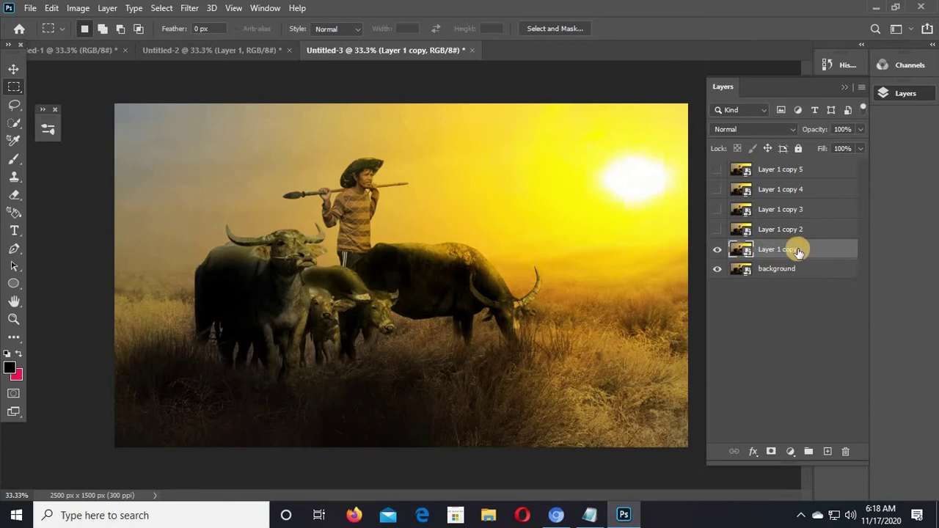
{"action": "left_click", "coordinate": [189, 11]}
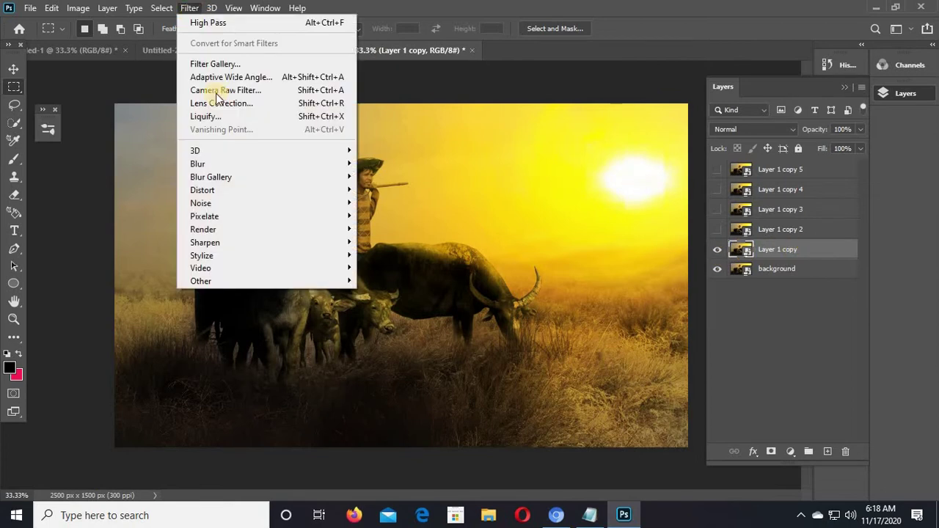
{"action": "mouse_move", "coordinate": [319, 260]}
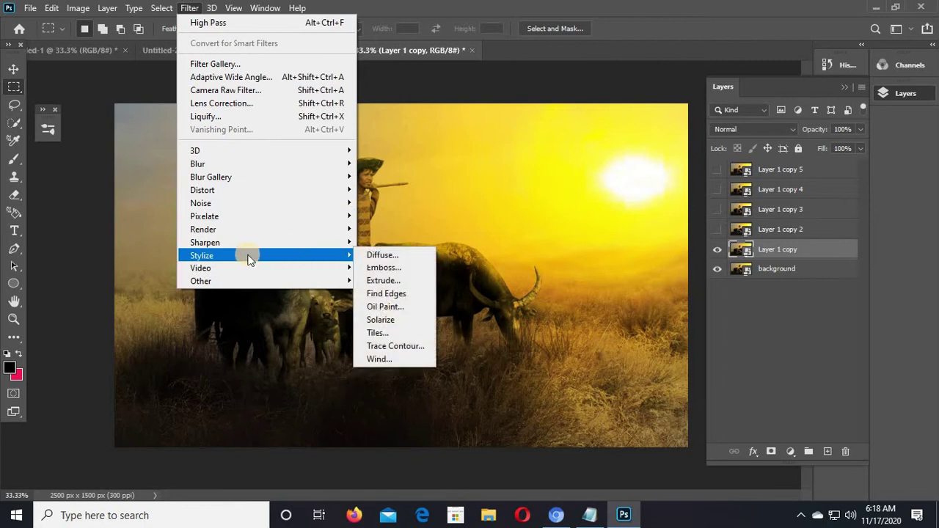
{"action": "left_click", "coordinate": [371, 269]}
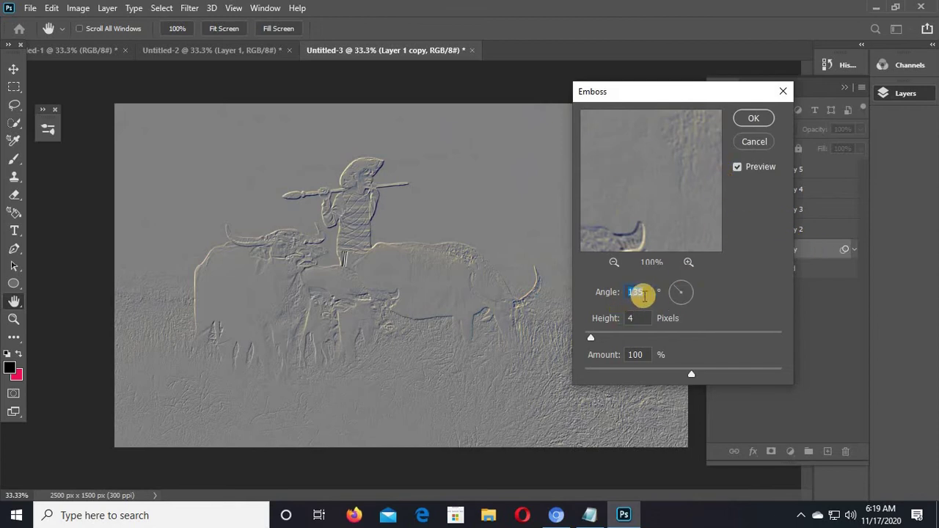
{"action": "left_click", "coordinate": [625, 320]}
{"action": "left_click_drag", "start_coordinate": [647, 355], "coordinate": [618, 357]}
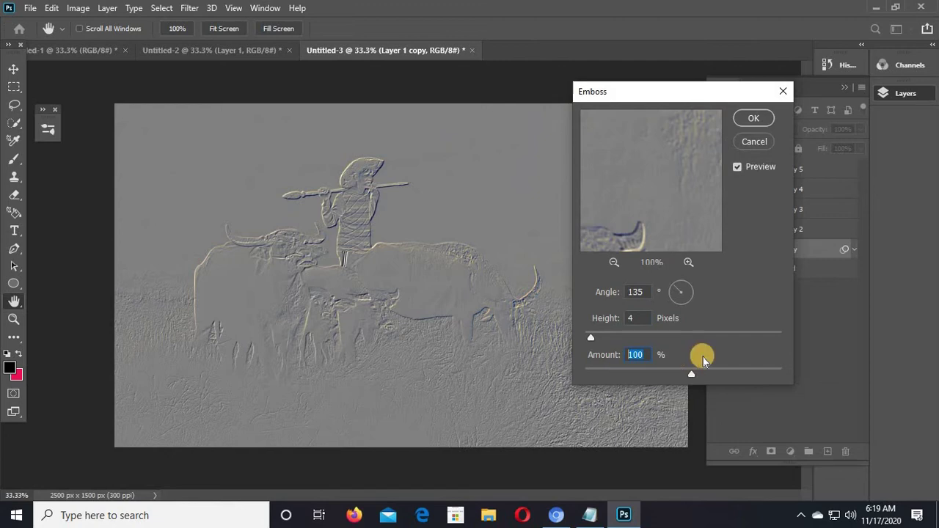
{"action": "left_click", "coordinate": [646, 356]}
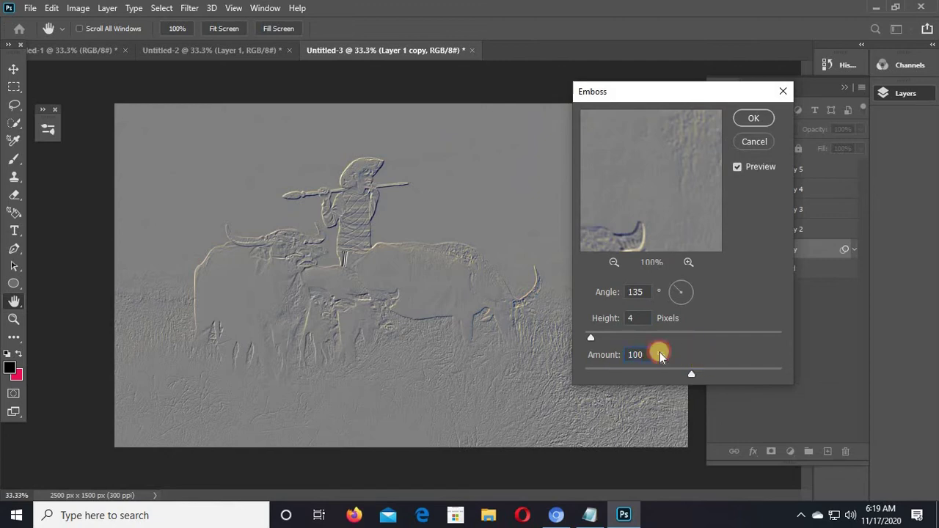
{"action": "left_click_drag", "start_coordinate": [699, 99], "coordinate": [748, 111]}
{"action": "left_click", "coordinate": [786, 179]}
{"action": "left_click", "coordinate": [785, 179]}
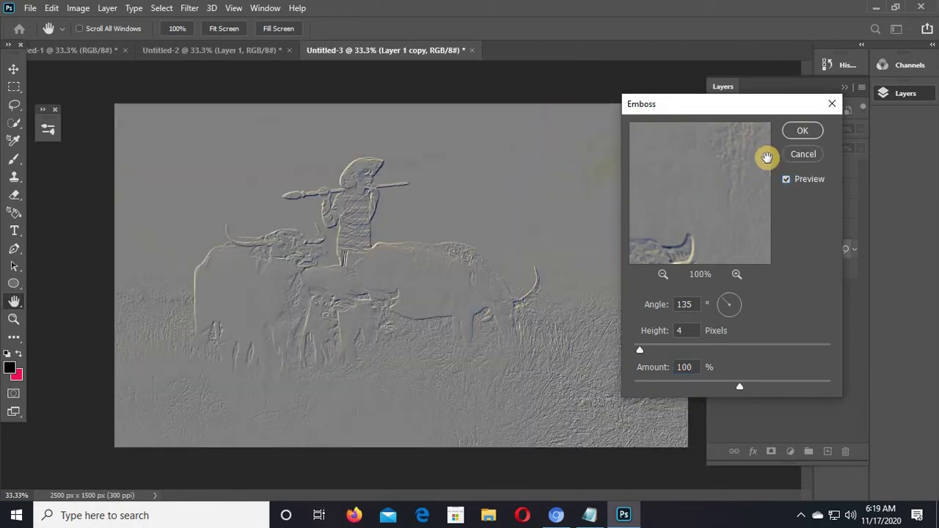
{"action": "left_click", "coordinate": [802, 131]}
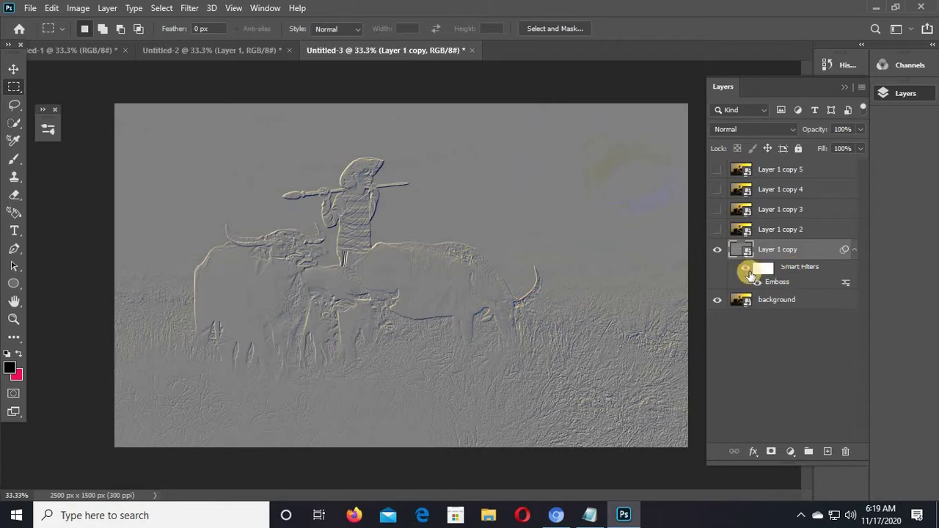
{"action": "left_click", "coordinate": [717, 249]}
{"action": "left_click", "coordinate": [717, 249]}
{"action": "left_click", "coordinate": [717, 249]}
{"action": "left_click", "coordinate": [716, 250]}
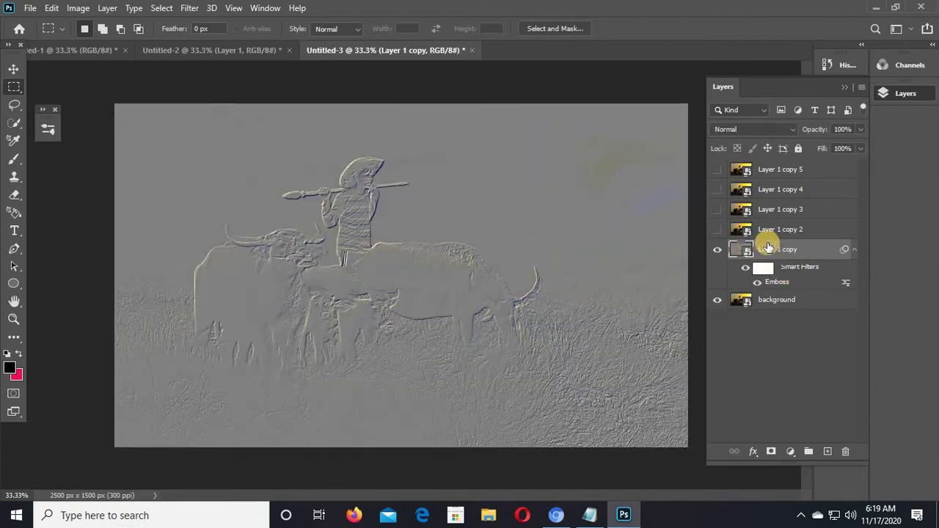
- Add a Sharpen smart filter to the embossed Layer 1 copy
{"action": "left_click", "coordinate": [777, 232]}
{"action": "left_click", "coordinate": [778, 249]}
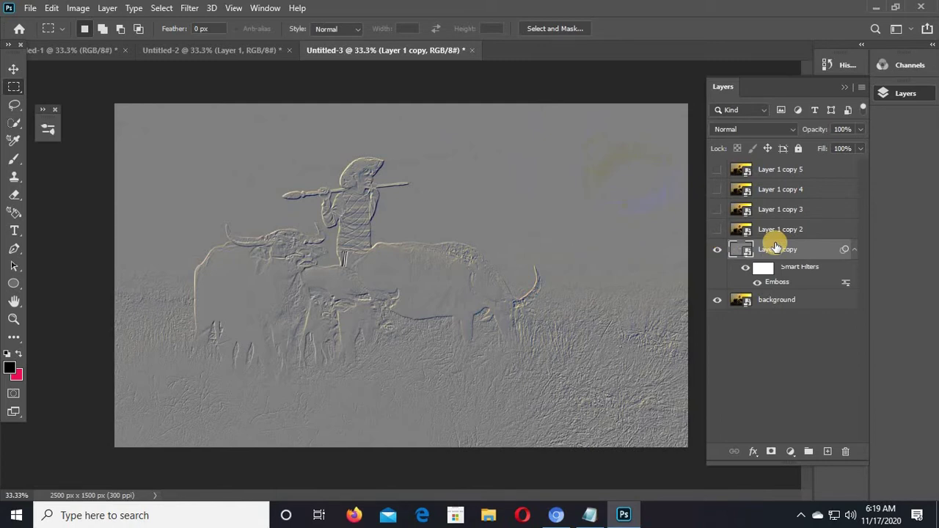
{"action": "left_click", "coordinate": [189, 8]}
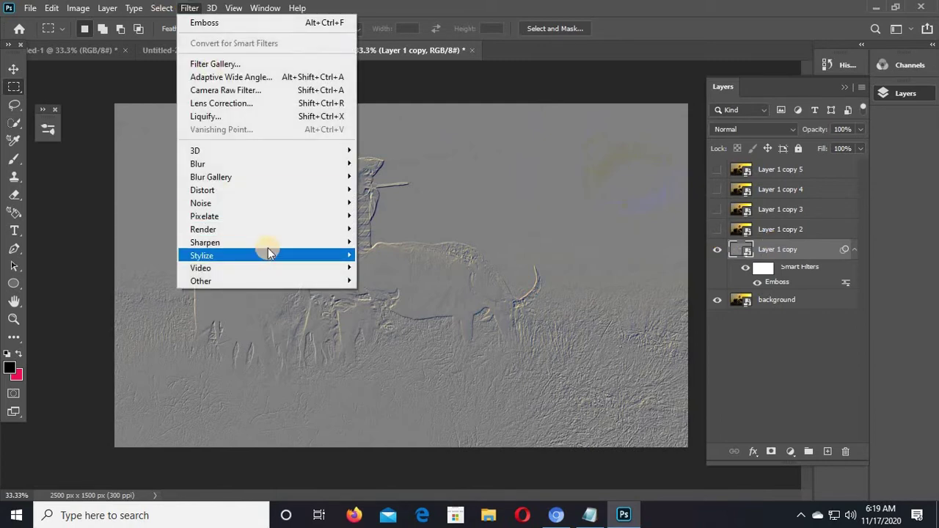
{"action": "mouse_move", "coordinate": [279, 245]}
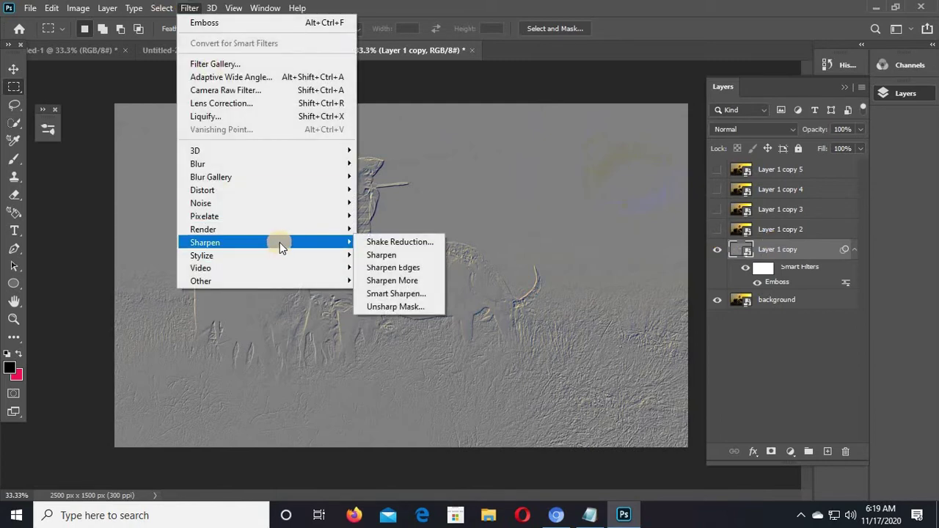
{"action": "left_click", "coordinate": [368, 254]}
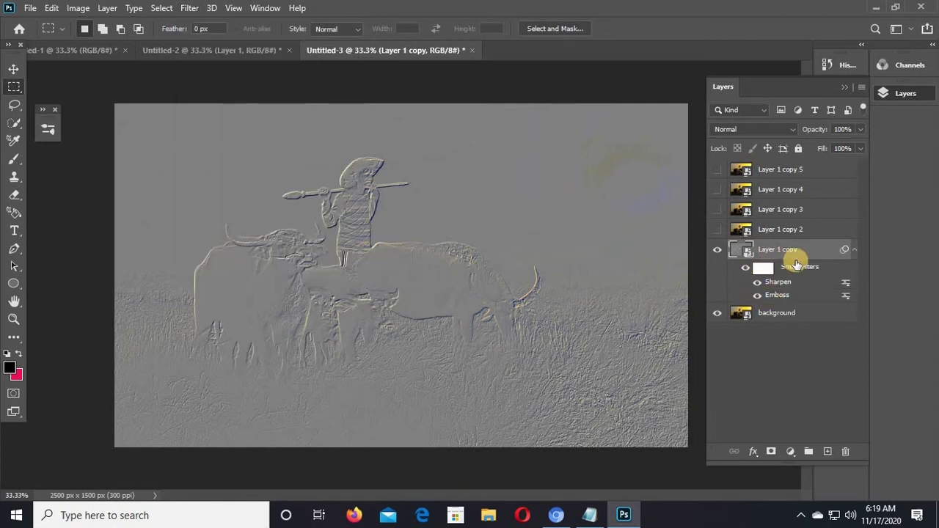
{"action": "left_click", "coordinate": [757, 294]}
{"action": "left_click", "coordinate": [757, 294]}
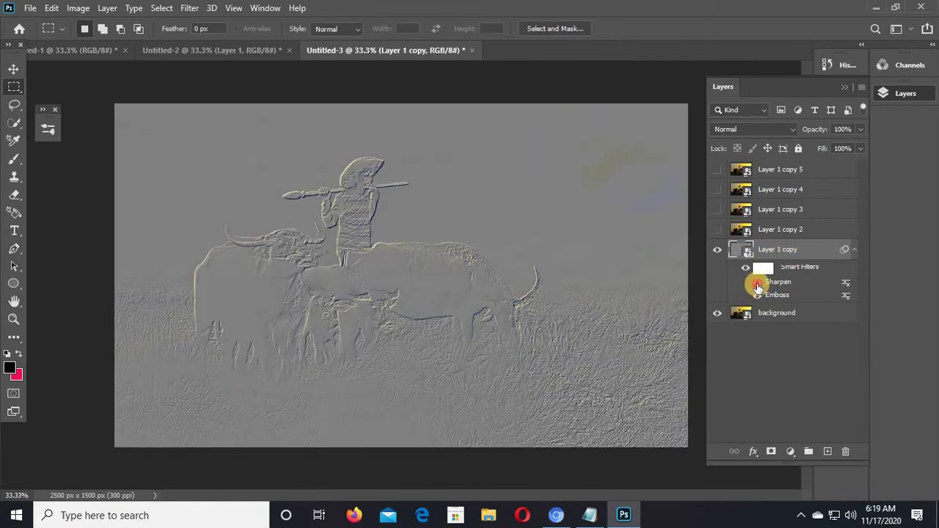
{"action": "left_click", "coordinate": [757, 283]}
- Apply the Filter Gallery's Cutout effect to Layer 1 copy with 8 levels, edge simplicity 4 and edge fidelity 1
{"action": "left_click", "coordinate": [189, 8]}
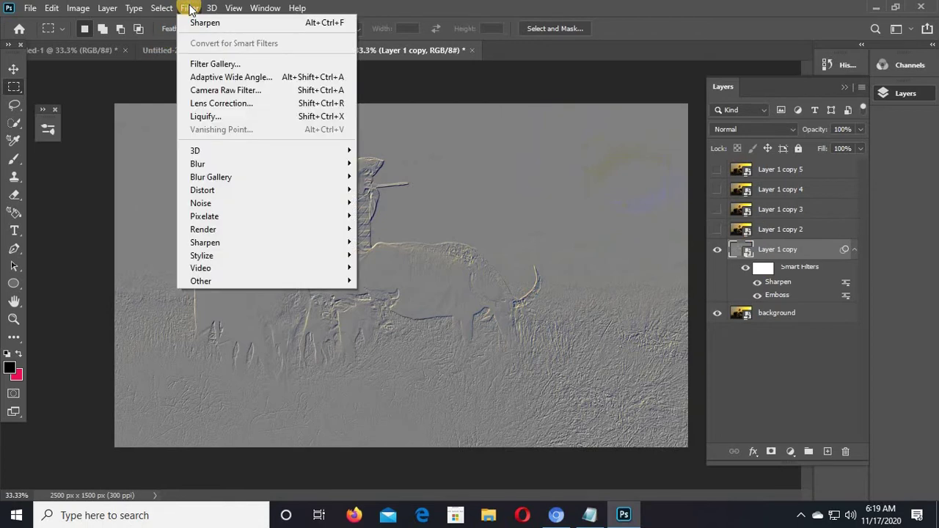
{"action": "left_click", "coordinate": [236, 65]}
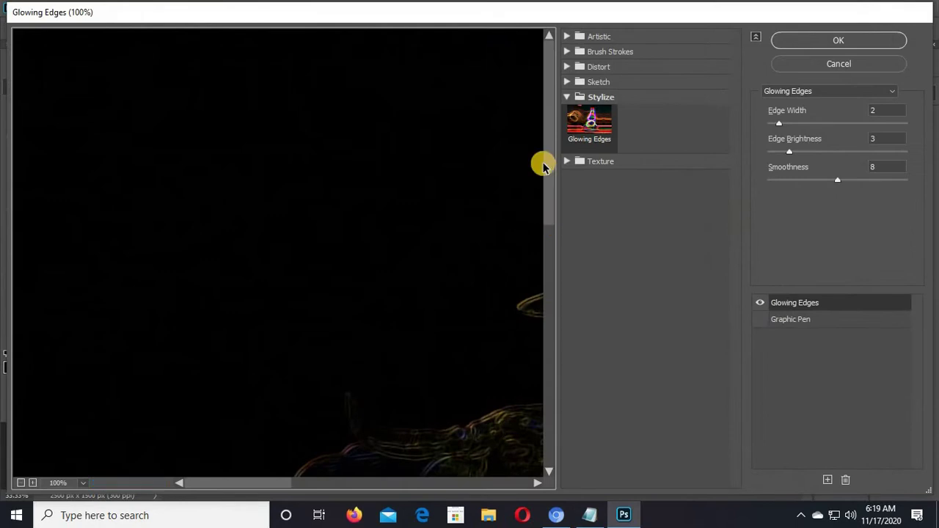
{"action": "left_click", "coordinate": [569, 37]}
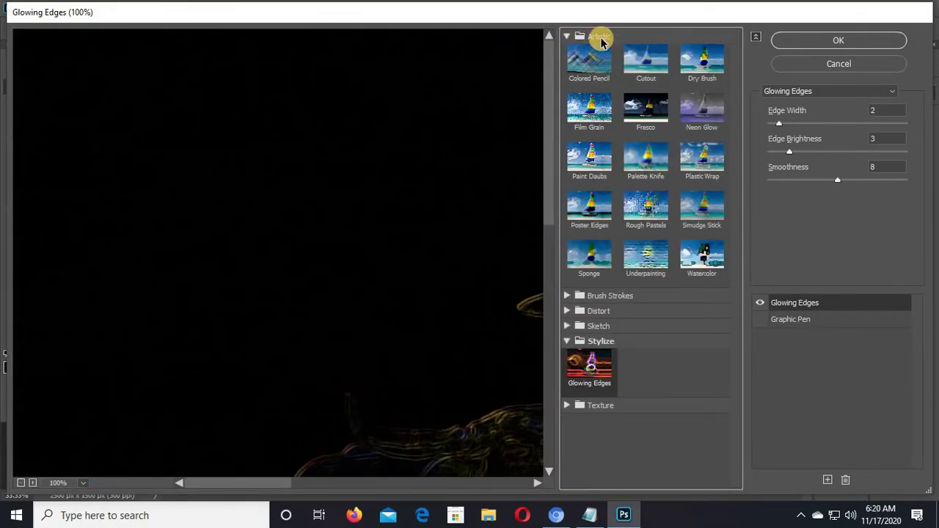
{"action": "left_click", "coordinate": [644, 68]}
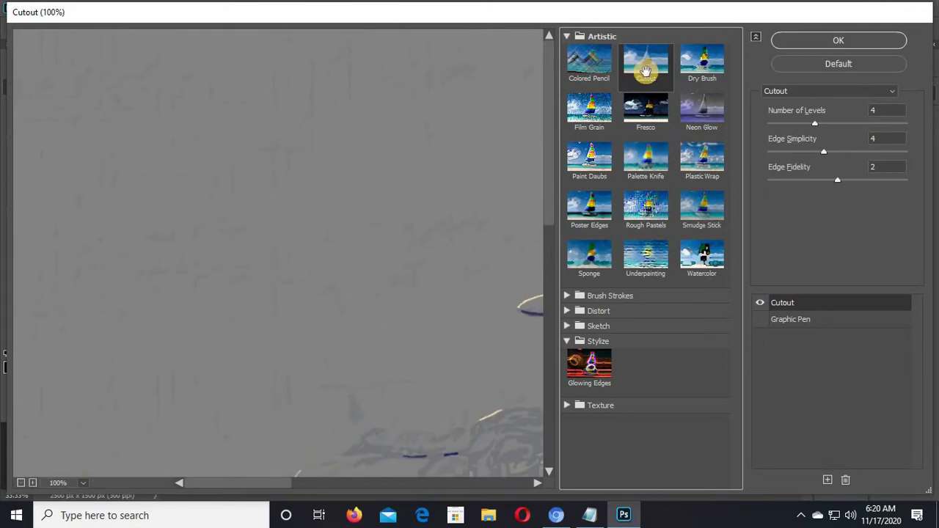
{"action": "key", "text": "ctrl+0"}
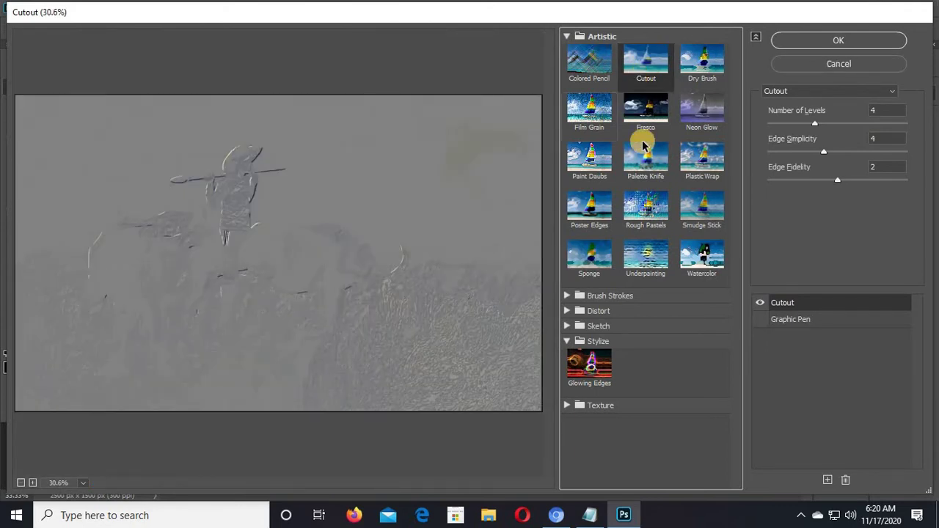
{"action": "left_click_drag", "start_coordinate": [821, 123], "coordinate": [912, 122]}
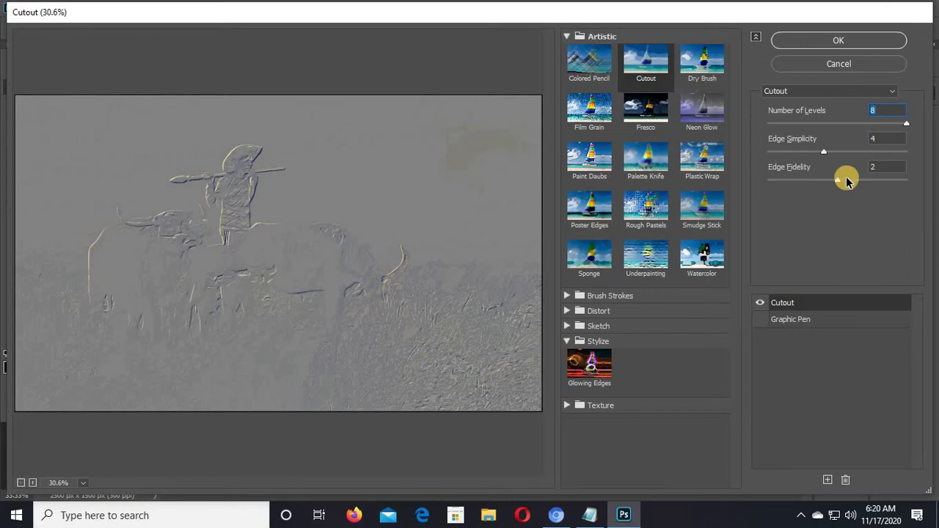
{"action": "left_click_drag", "start_coordinate": [838, 180], "coordinate": [782, 183]}
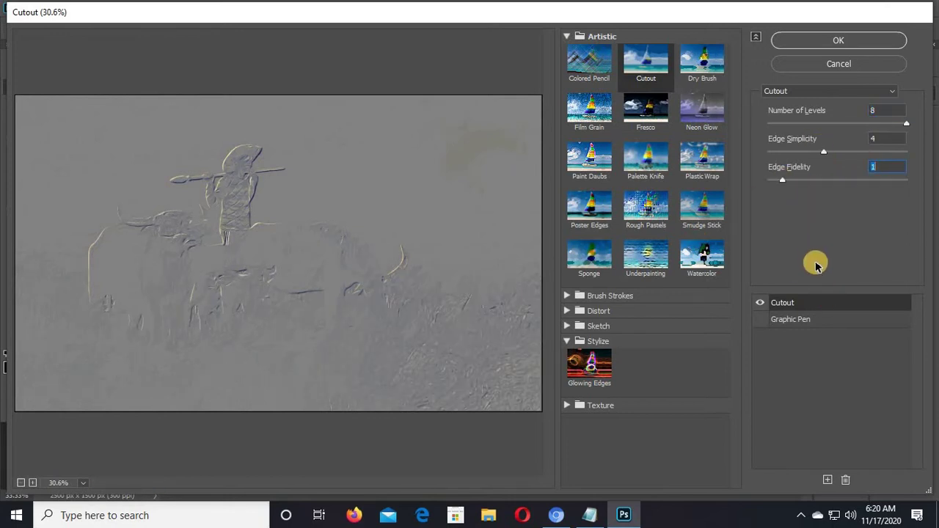
{"action": "left_click", "coordinate": [825, 44]}
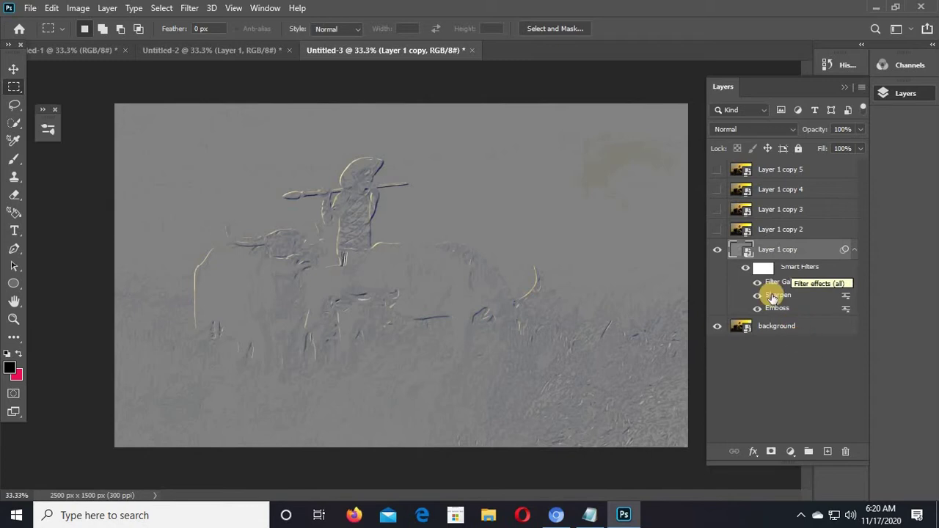
- Show Layer 1 copy 2 and rename the filtered Layer 1 copy as cotout
{"action": "left_click", "coordinate": [728, 232]}
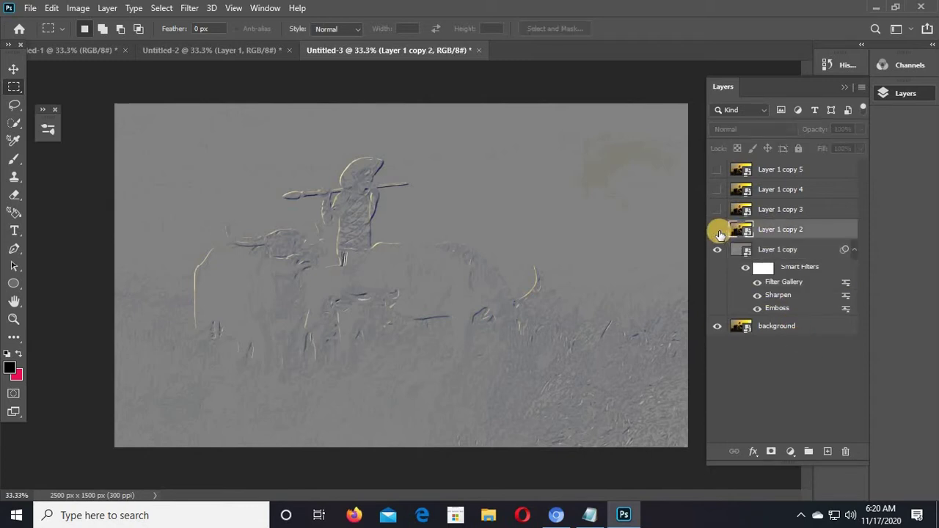
{"action": "left_click", "coordinate": [718, 232]}
{"action": "double_click", "coordinate": [776, 249]}
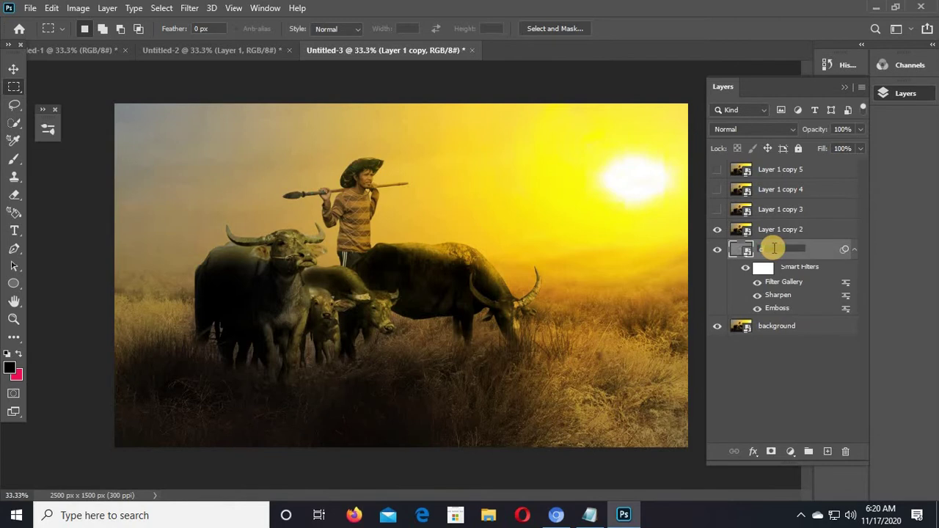
{"action": "left_click", "coordinate": [766, 253]}
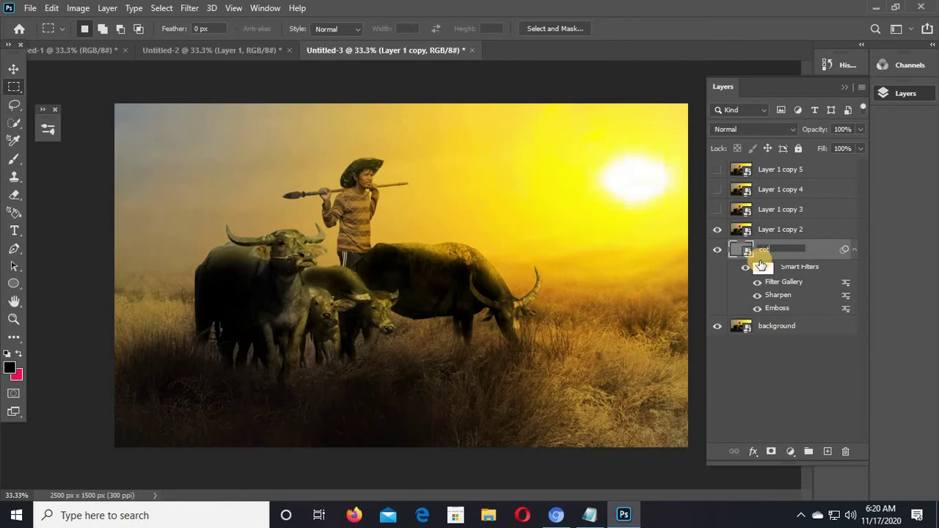
{"action": "left_click", "coordinate": [760, 265]}
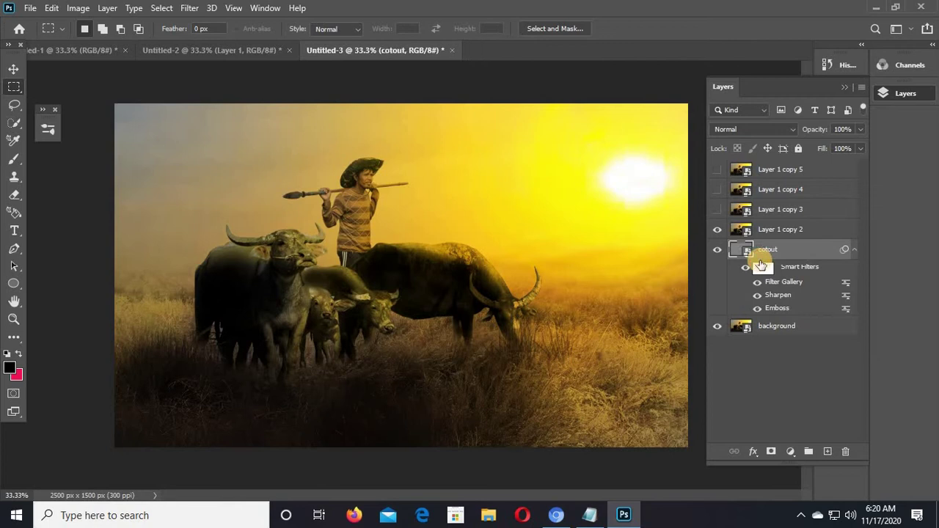
{"action": "left_click", "coordinate": [722, 254]}
{"action": "left_click", "coordinate": [719, 250]}
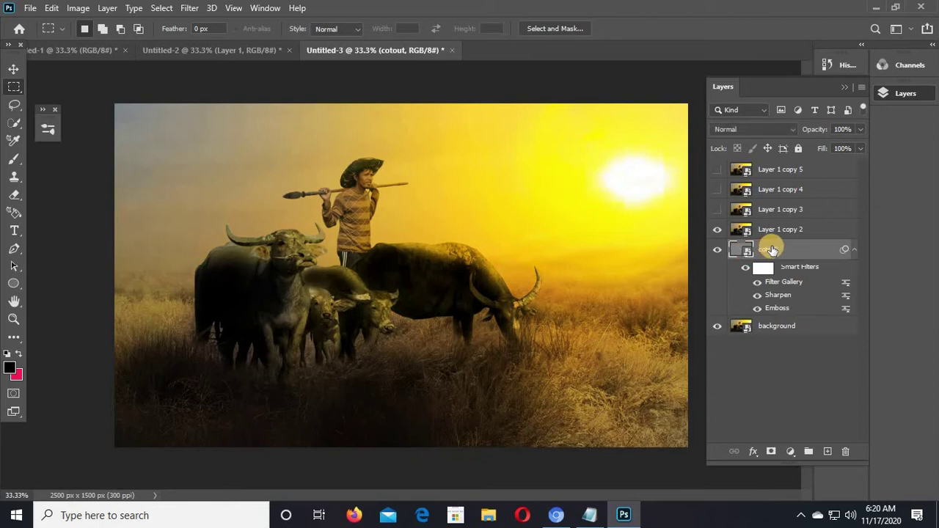
- Apply the Filter Gallery's Cutout effect to Layer 1 copy 2 with 7 levels, edge simplicity 4 and edge fidelity 1
{"action": "left_click", "coordinate": [717, 230]}
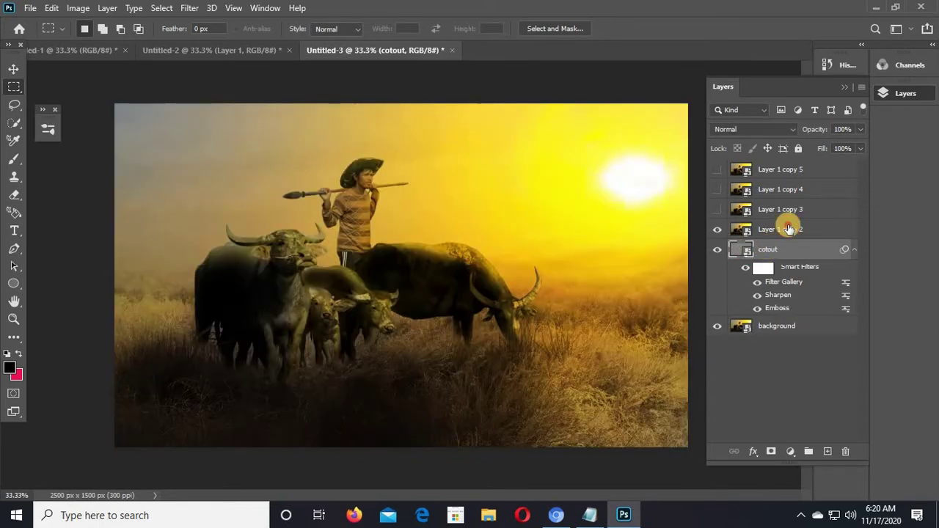
{"action": "left_click", "coordinate": [788, 229]}
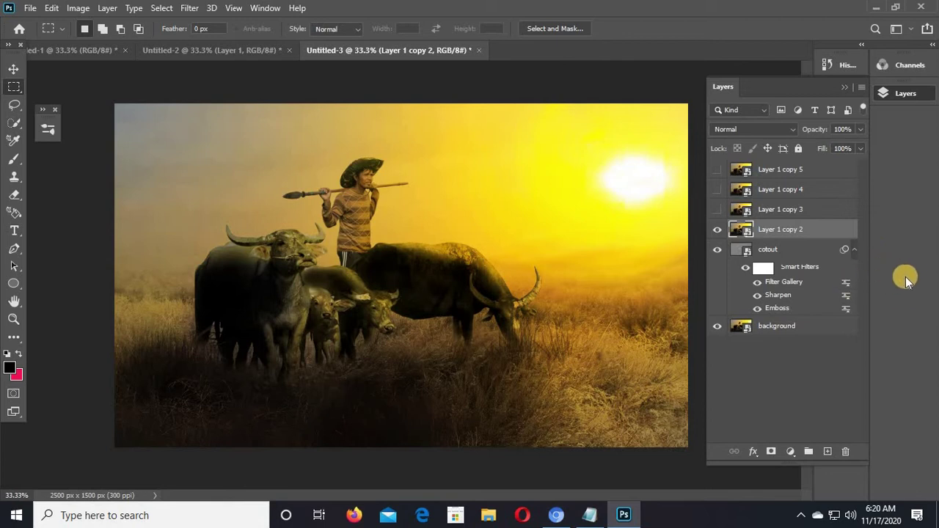
{"action": "left_click", "coordinate": [192, 8]}
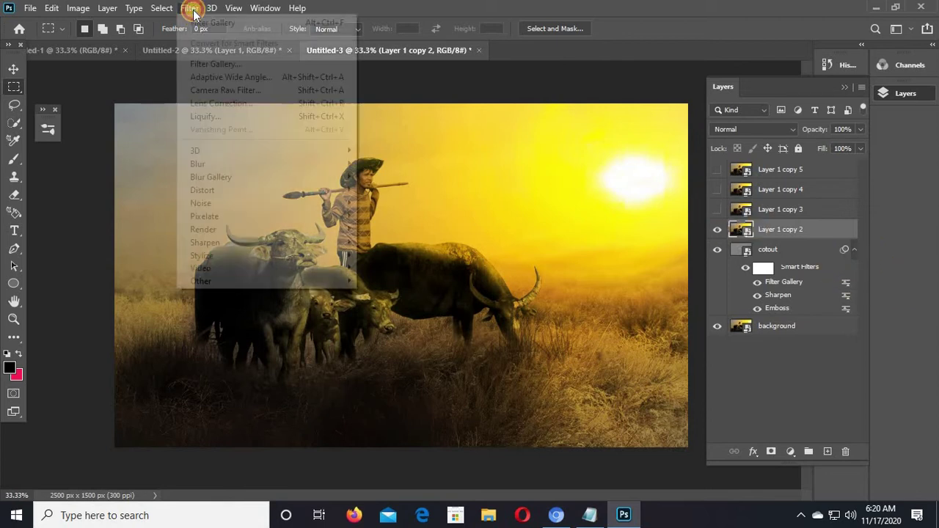
{"action": "left_click", "coordinate": [229, 64]}
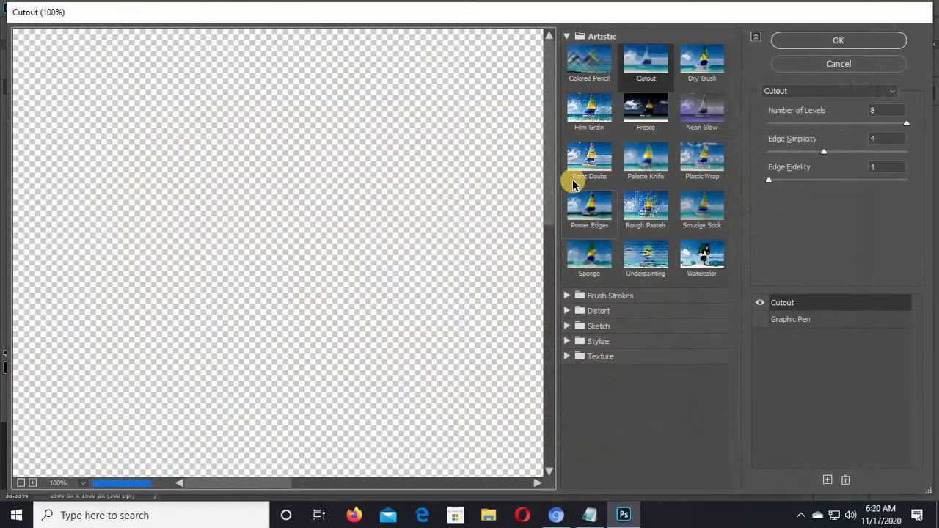
{"action": "key", "text": "ctrl+0"}
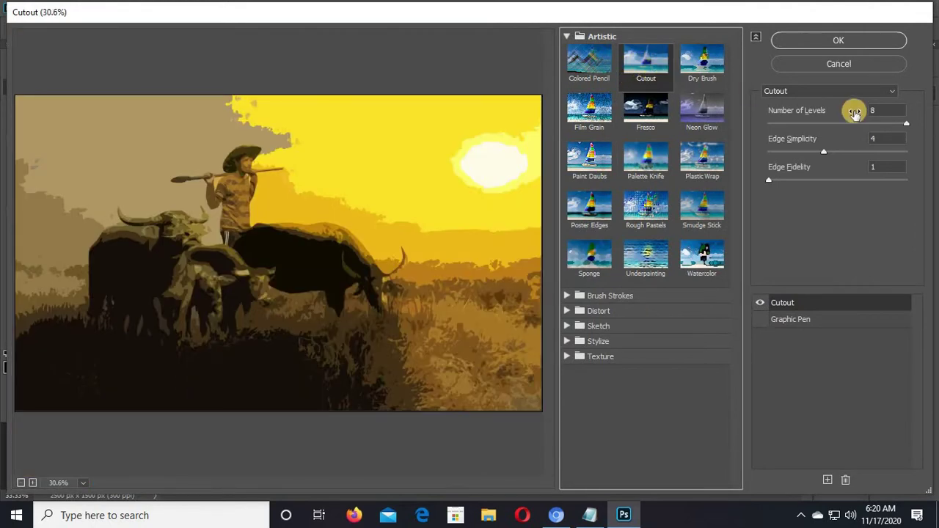
{"action": "left_click_drag", "start_coordinate": [906, 122], "coordinate": [888, 132]}
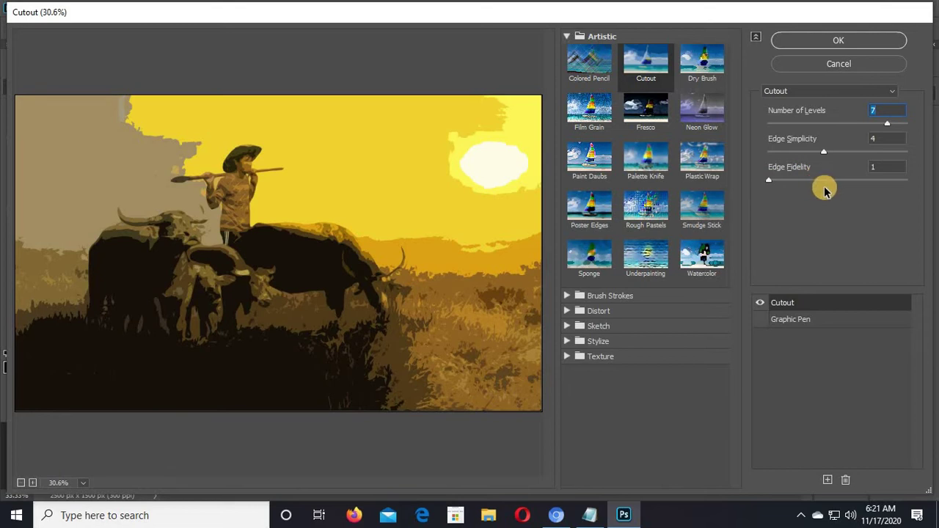
{"action": "left_click", "coordinate": [836, 42]}
{"action": "left_click", "coordinate": [717, 230]}
{"action": "left_click", "coordinate": [717, 230]}
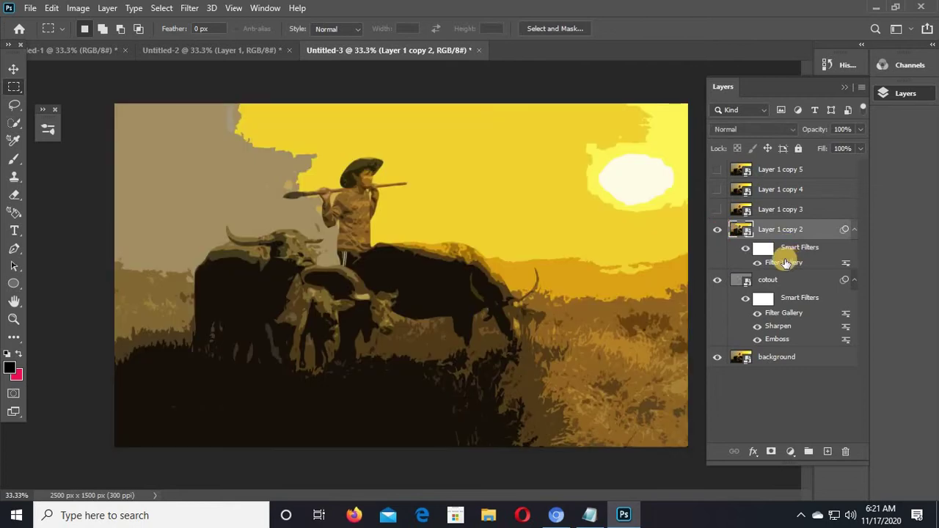
- Show Layer 1 copy 3 and move it beneath the filtered Layer 1 copy 2, directly above cotout
{"action": "left_click", "coordinate": [717, 212]}
{"action": "left_click", "coordinate": [785, 210]}
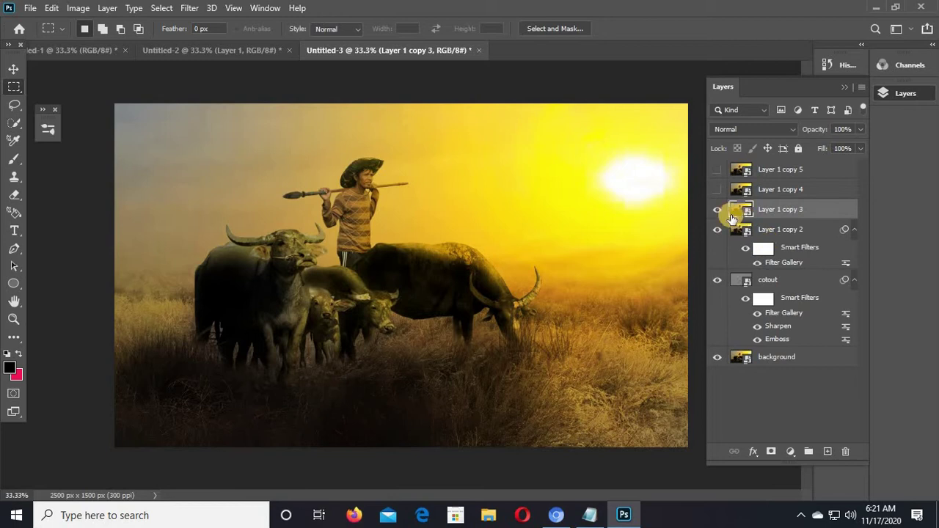
{"action": "left_click", "coordinate": [717, 209]}
{"action": "left_click", "coordinate": [717, 210]}
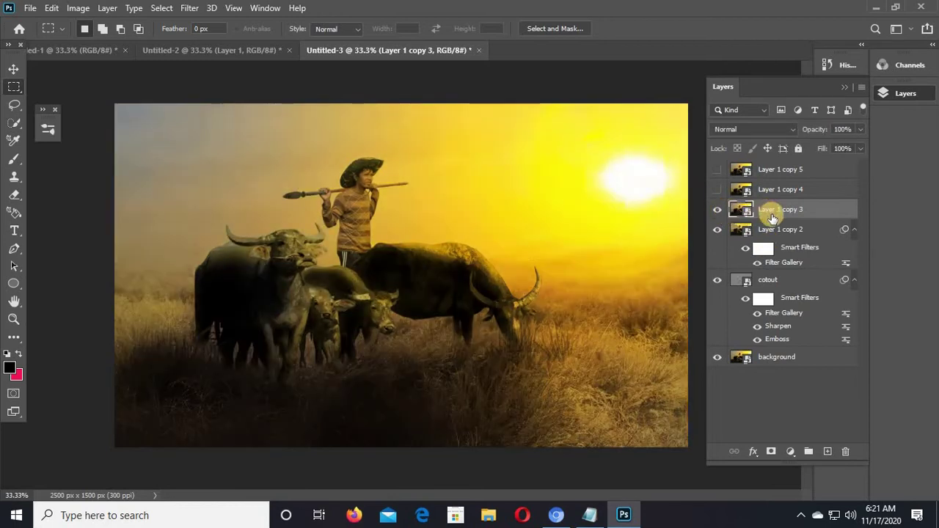
{"action": "left_click_drag", "start_coordinate": [790, 212], "coordinate": [785, 262]}
{"action": "left_click", "coordinate": [786, 277]}
{"action": "left_click", "coordinate": [792, 209]}
{"action": "left_click", "coordinate": [779, 281]}
{"action": "left_click", "coordinate": [775, 209]}
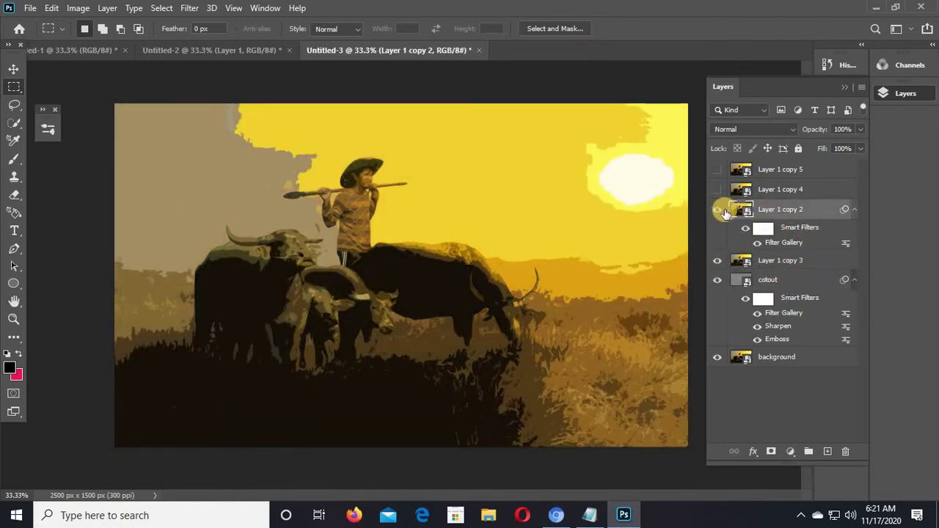
- Rename the filtered Layer 1 copy 2 as edge
{"action": "left_click", "coordinate": [716, 210]}
{"action": "left_click", "coordinate": [715, 210]}
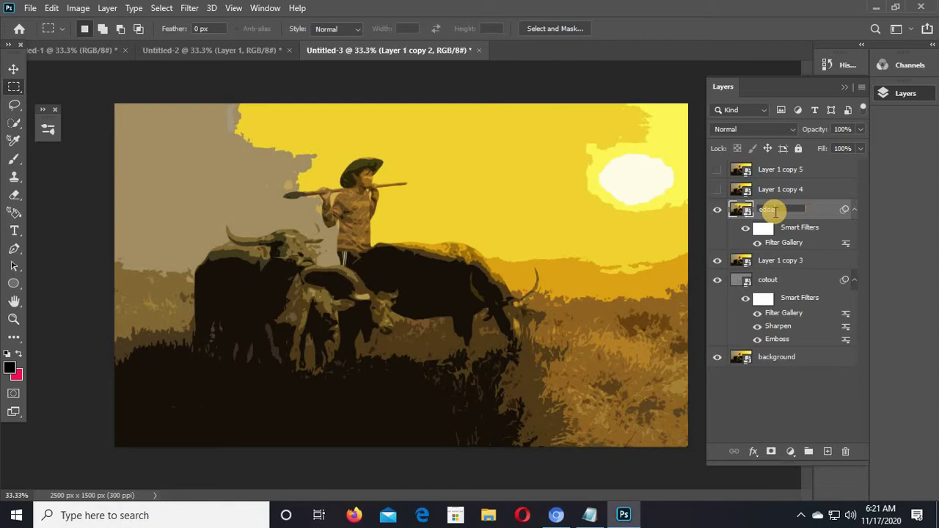
{"action": "key", "text": "Return"}
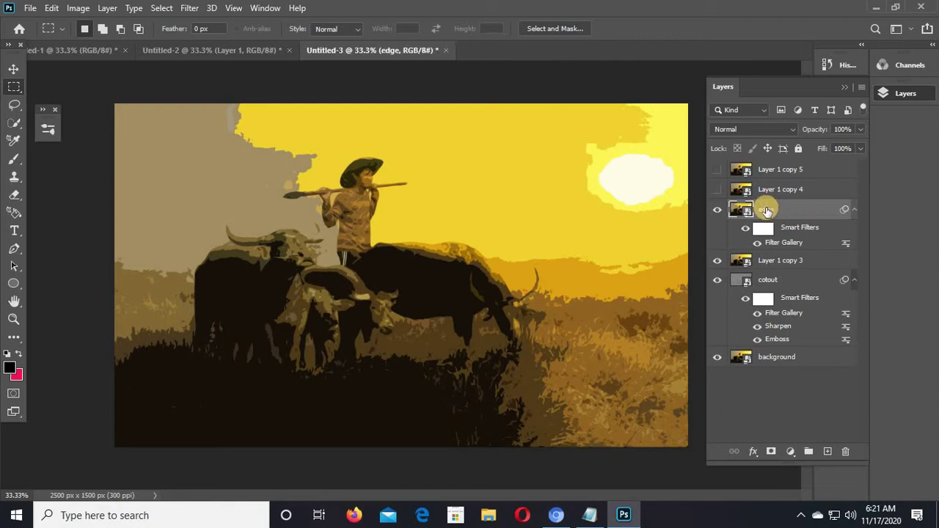
- Rename Layer 1 copy 3 as color
{"action": "left_click", "coordinate": [710, 264]}
{"action": "double_click", "coordinate": [791, 263]}
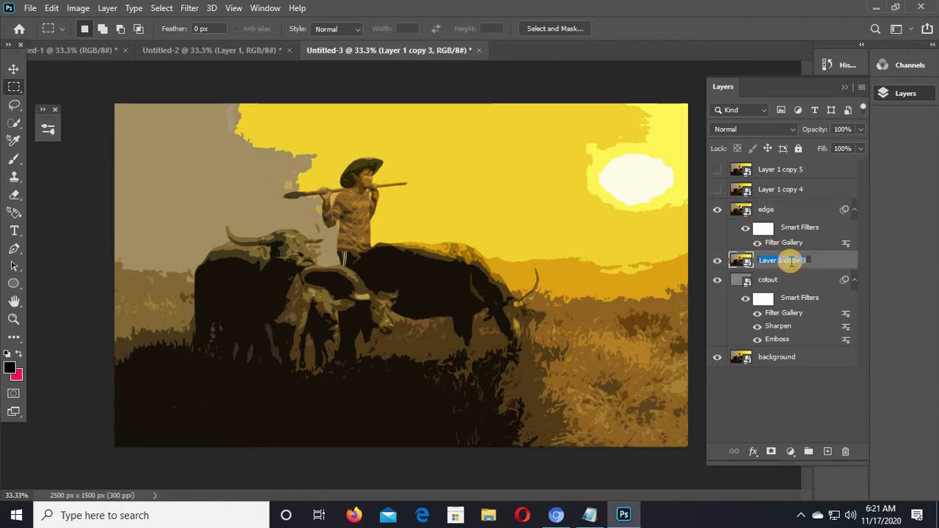
{"action": "type", "text": "color"}
{"action": "key", "text": "Return"}
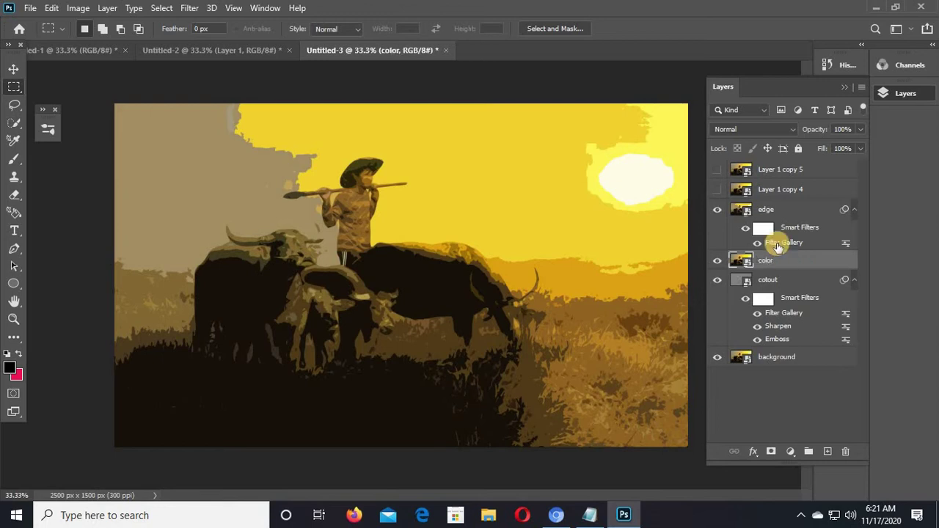
{"action": "left_click", "coordinate": [718, 262]}
{"action": "left_click", "coordinate": [718, 261]}
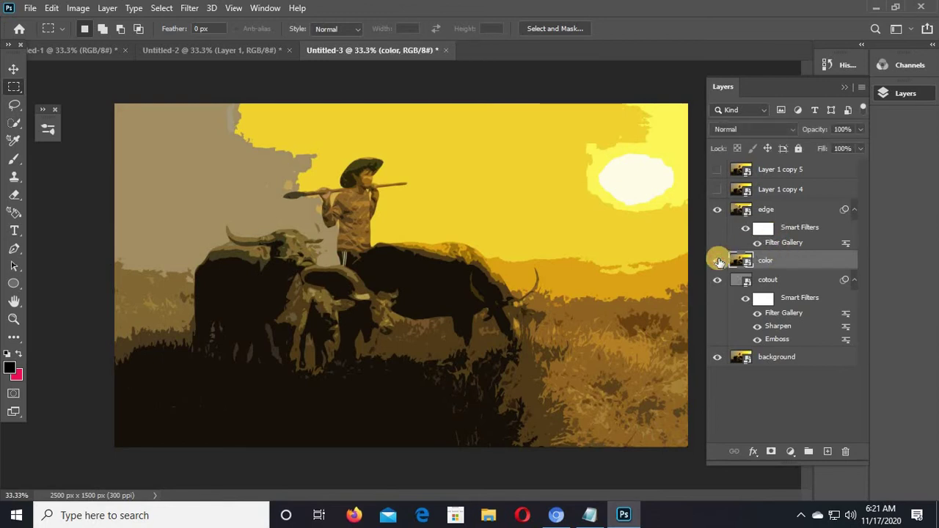
- Set the edge layer's blend mode to Overlay and compare the image with the layer hidden and shown
{"action": "left_click", "coordinate": [777, 210]}
{"action": "left_click", "coordinate": [719, 211]}
{"action": "left_click", "coordinate": [720, 212]}
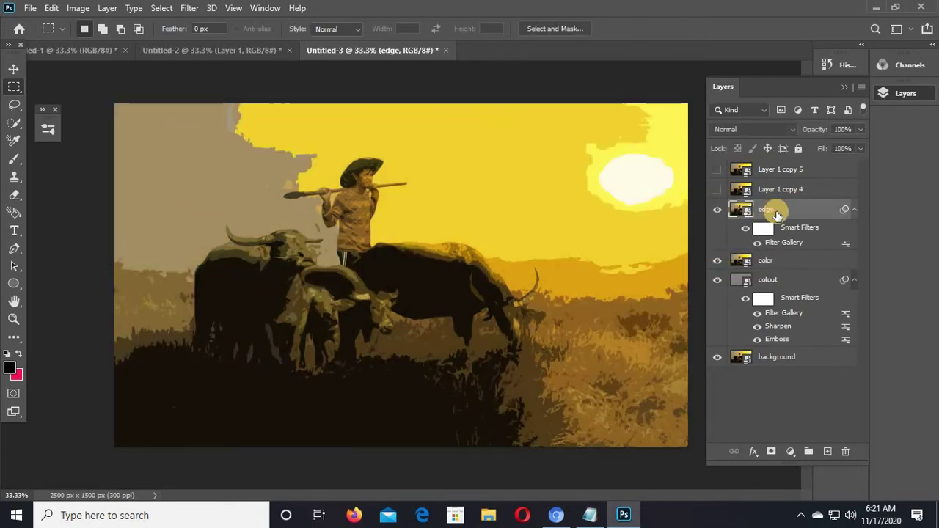
{"action": "left_click", "coordinate": [752, 130]}
{"action": "left_click", "coordinate": [747, 296]}
{"action": "left_click", "coordinate": [716, 211]}
{"action": "left_click", "coordinate": [716, 212]}
{"action": "left_click", "coordinate": [716, 211]}
{"action": "left_click", "coordinate": [717, 211]}
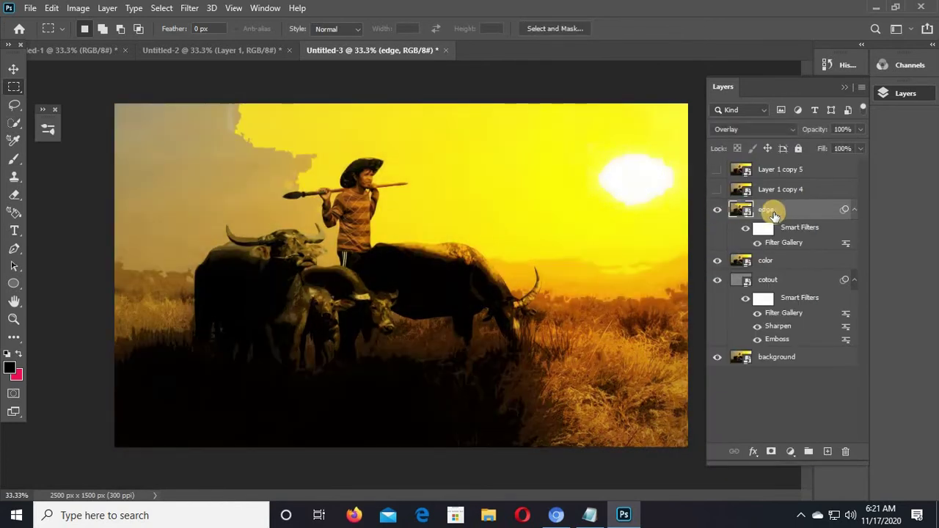
- Examine how the edge and color layers each affect the image by hiding and showing them
{"action": "left_click", "coordinate": [779, 357]}
{"action": "left_click", "coordinate": [790, 279]}
{"action": "left_click", "coordinate": [791, 230]}
{"action": "left_click", "coordinate": [717, 209]}
{"action": "left_click", "coordinate": [715, 209]}
{"action": "left_click", "coordinate": [717, 262]}
{"action": "left_click", "coordinate": [717, 262]}
{"action": "left_click", "coordinate": [719, 265]}
{"action": "left_click", "coordinate": [714, 264]}
{"action": "left_click", "coordinate": [715, 262]}
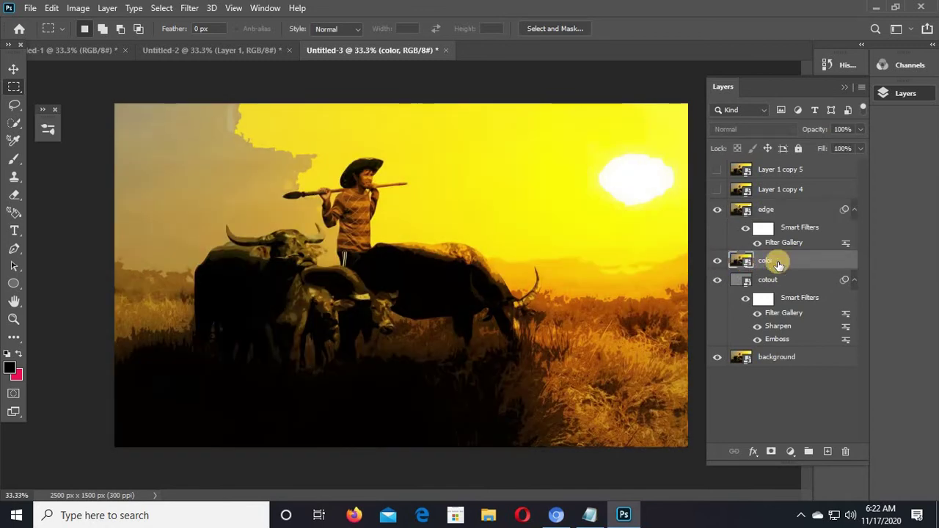
{"action": "left_click", "coordinate": [811, 209]}
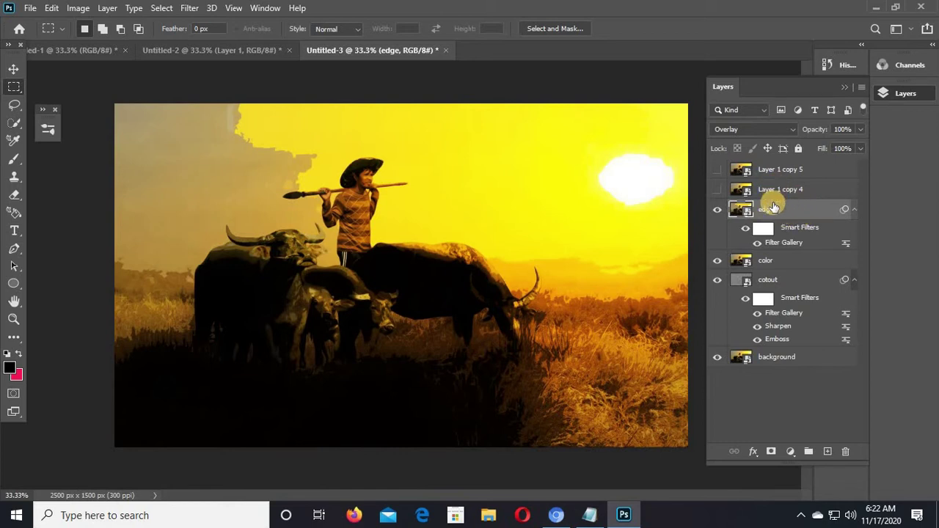
- Check the color layer's effect on the image and preview alternative blend modes such as Darken on it
{"action": "left_click", "coordinate": [784, 263]}
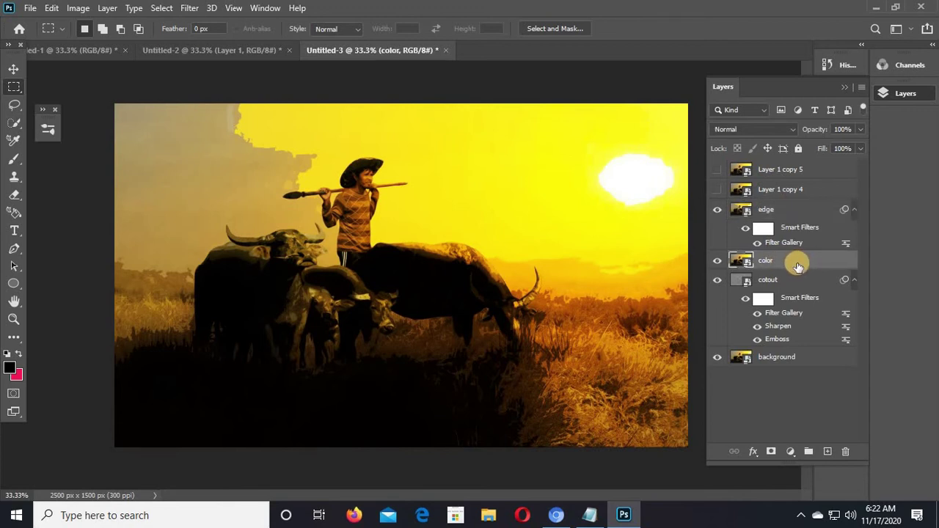
{"action": "left_click", "coordinate": [719, 260]}
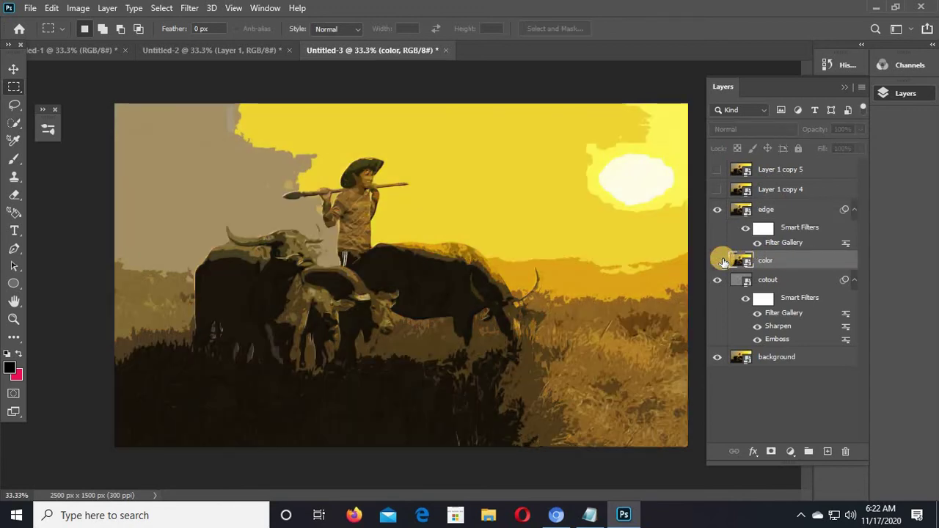
{"action": "left_click", "coordinate": [720, 260]}
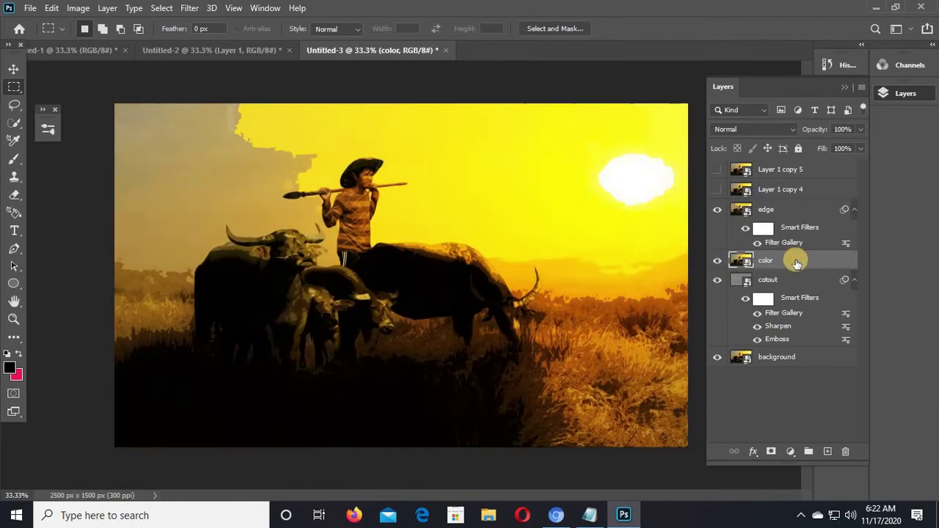
{"action": "left_click", "coordinate": [754, 130]}
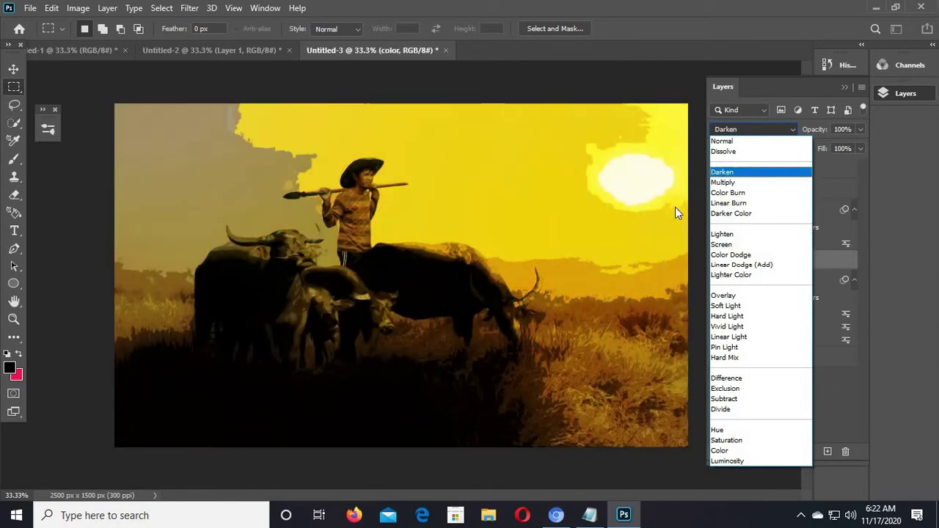
{"action": "left_click", "coordinate": [675, 207]}
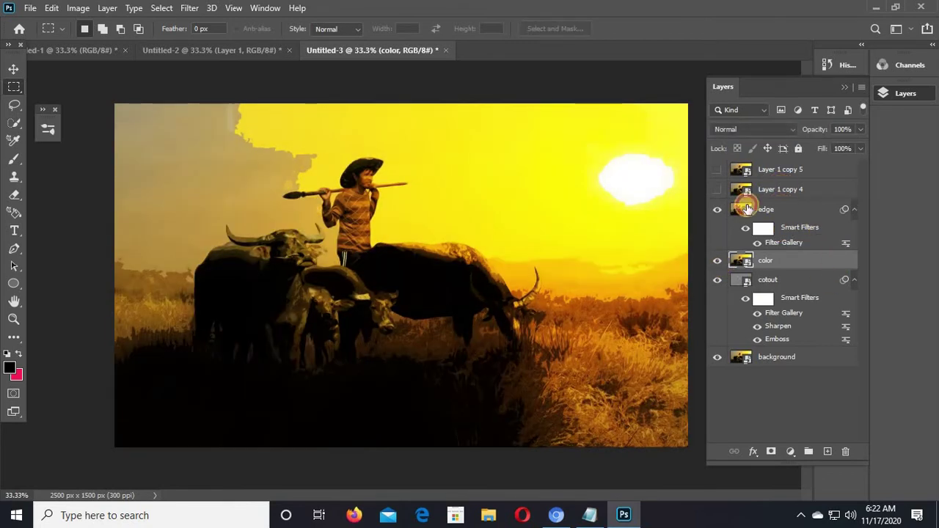
- Show Layer 1 copy 4 above the edge layer
{"action": "left_click", "coordinate": [723, 195]}
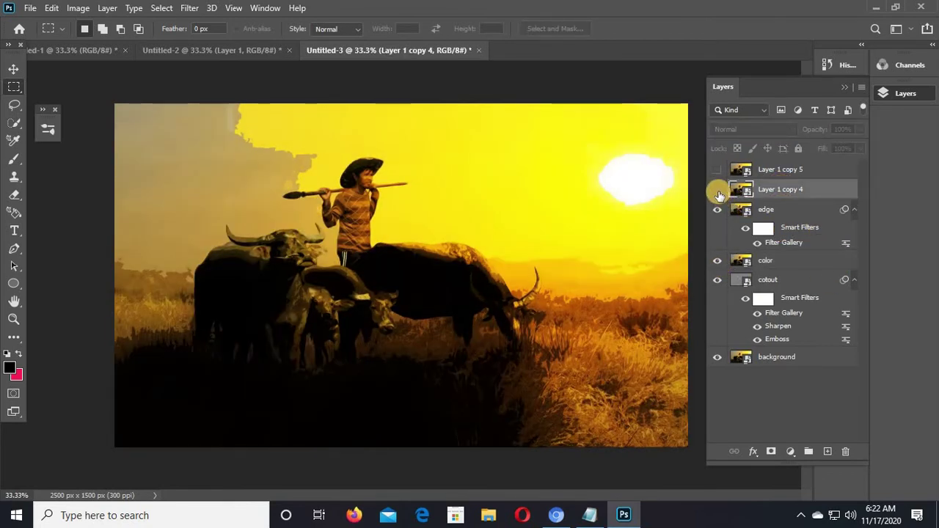
{"action": "left_click", "coordinate": [717, 190]}
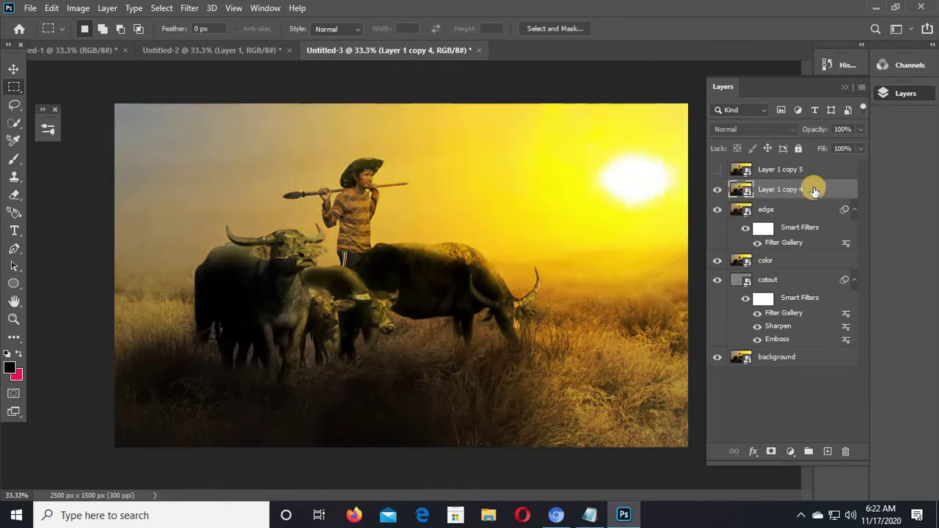
{"action": "left_click", "coordinate": [718, 192]}
{"action": "left_click", "coordinate": [718, 192]}
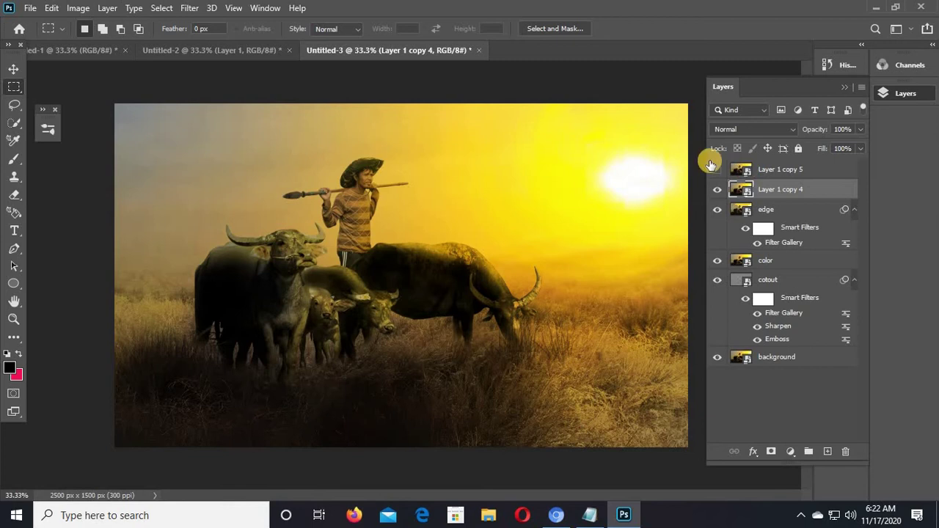
- Apply the Filter Gallery's Glowing Edges effect to Layer 1 copy 4 with edge width 2, edge brightness 3 and smoothness 8
{"action": "left_click", "coordinate": [193, 9]}
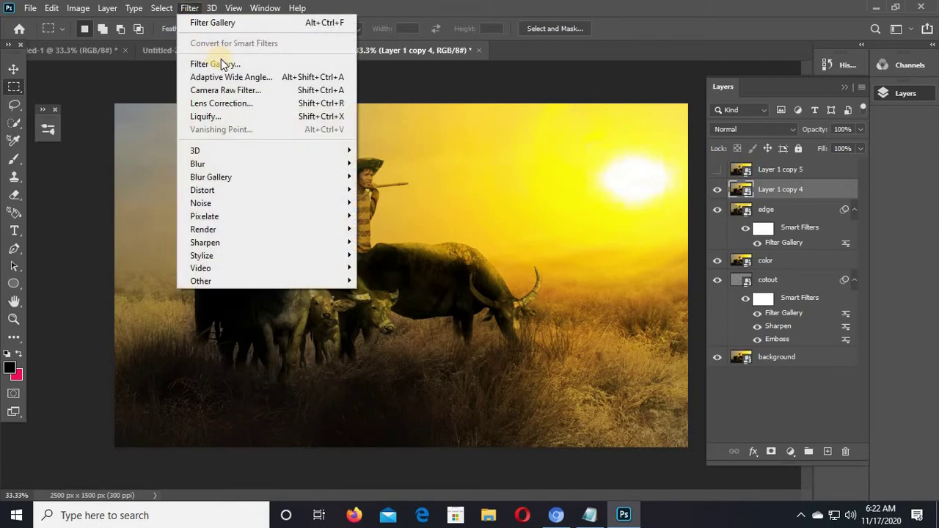
{"action": "left_click", "coordinate": [249, 24]}
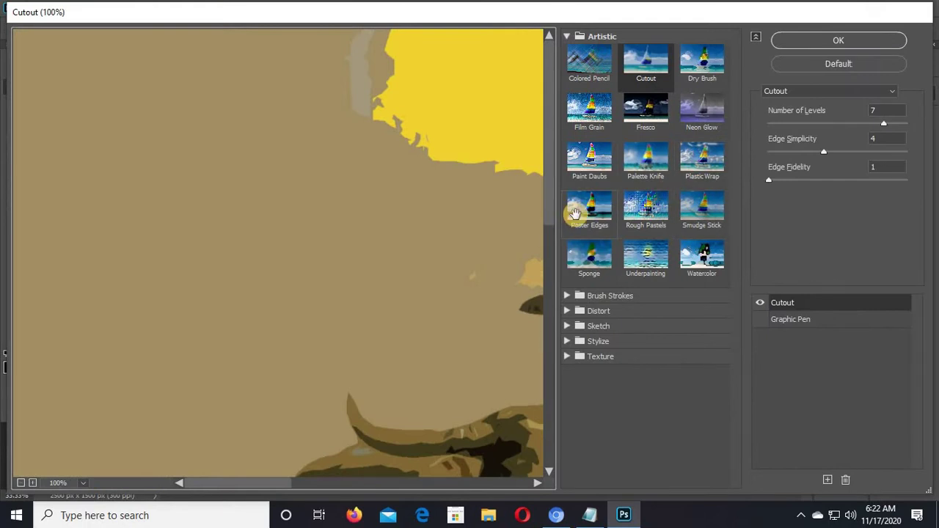
{"action": "key", "text": "ctrl+0"}
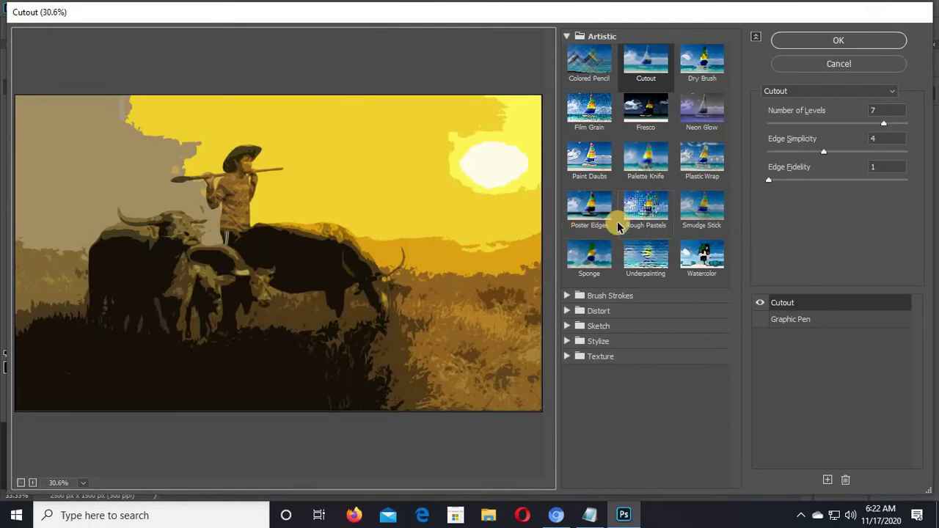
{"action": "left_click", "coordinate": [579, 342]}
{"action": "left_click", "coordinate": [589, 367]}
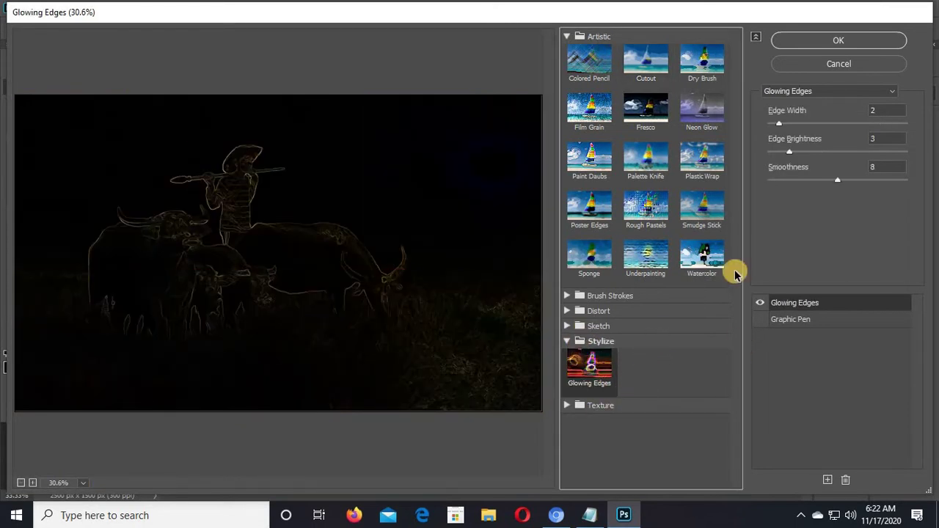
{"action": "left_click", "coordinate": [867, 111]}
{"action": "left_click", "coordinate": [880, 151]}
{"action": "key", "text": "Down"}
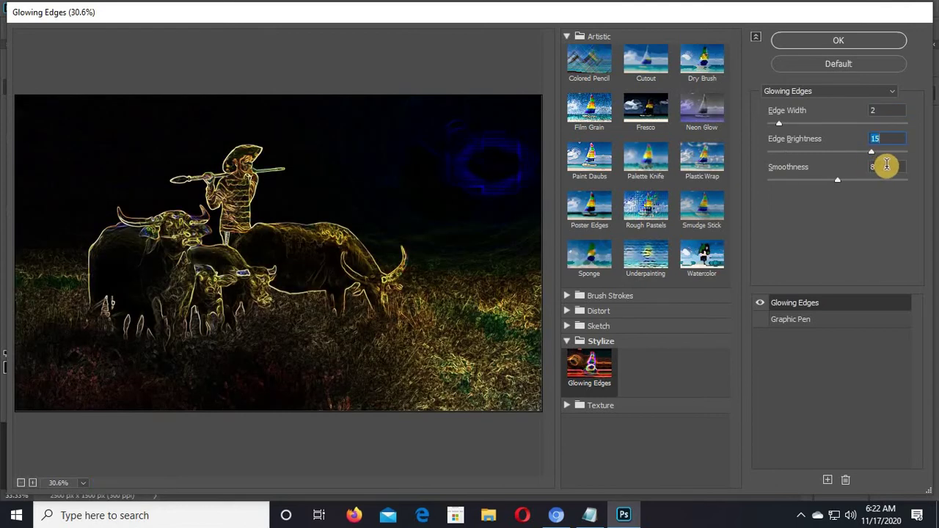
{"action": "type", "text": "3"}
{"action": "left_click", "coordinate": [886, 166]}
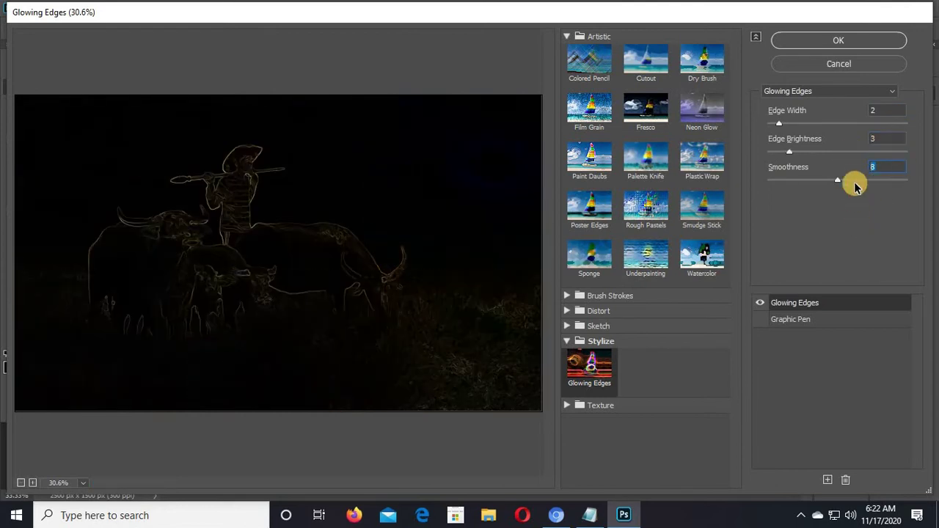
{"action": "left_click", "coordinate": [885, 166]}
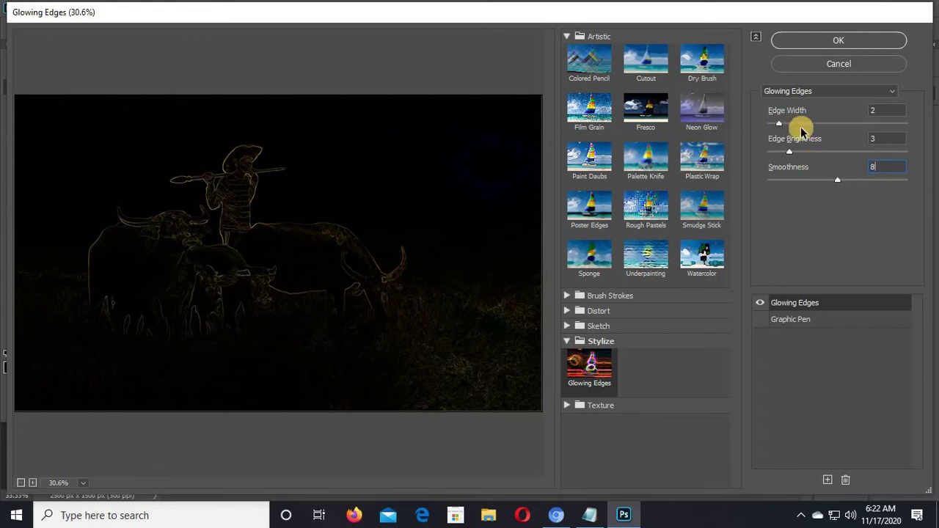
{"action": "left_click", "coordinate": [809, 40]}
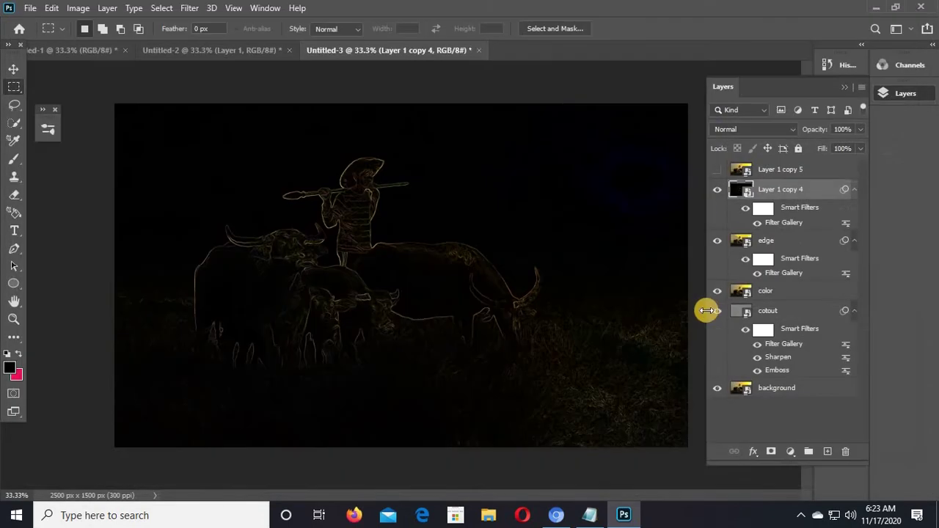
- Set the glowing-edges Layer 1 copy 4 to Overlay blend mode and compare the image with it hidden and shown
{"action": "left_click", "coordinate": [748, 129]}
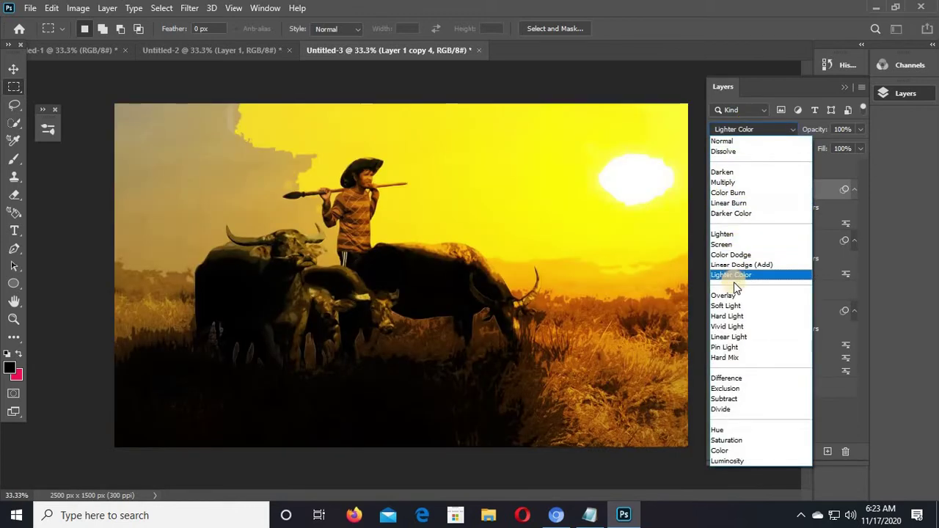
{"action": "left_click", "coordinate": [733, 295]}
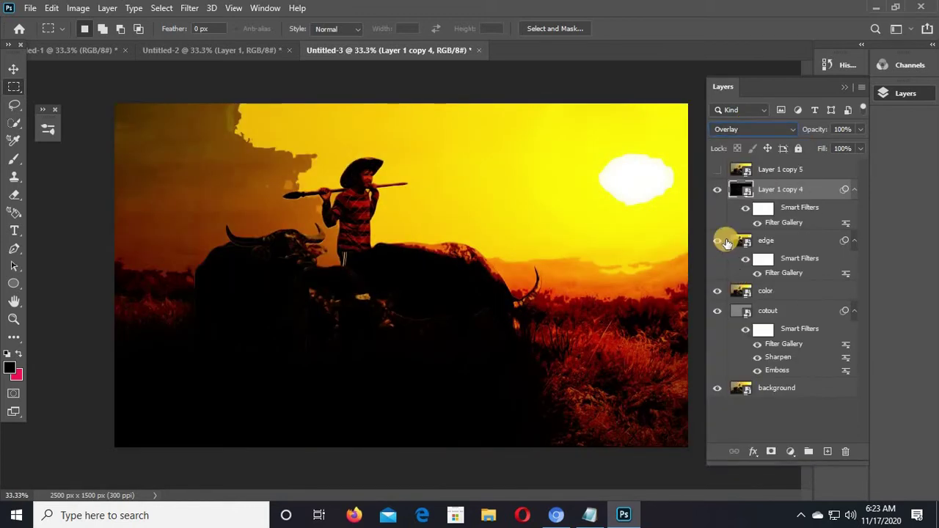
{"action": "left_click", "coordinate": [716, 191]}
{"action": "left_click", "coordinate": [716, 191]}
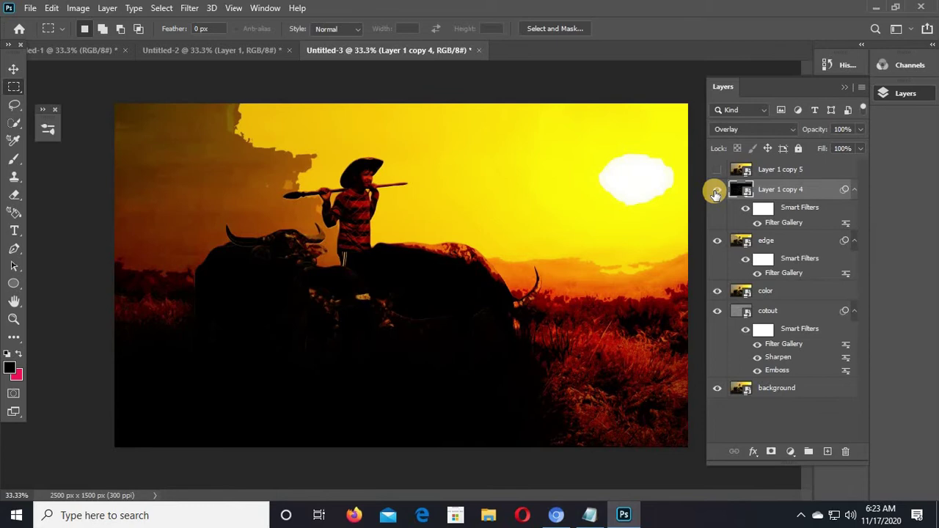
{"action": "left_click", "coordinate": [717, 191]}
{"action": "left_click", "coordinate": [717, 190]}
{"action": "left_click", "coordinate": [774, 242]}
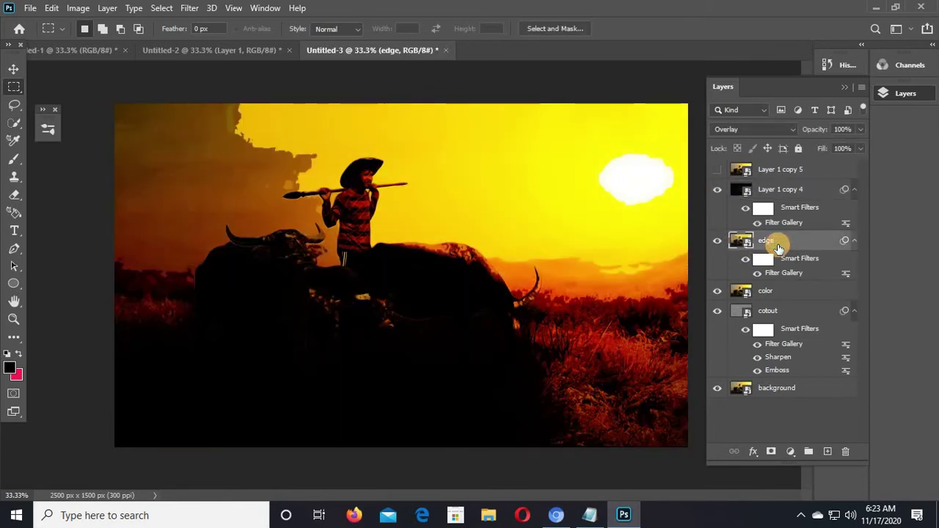
{"action": "left_click", "coordinate": [800, 249]}
{"action": "left_click", "coordinate": [793, 288]}
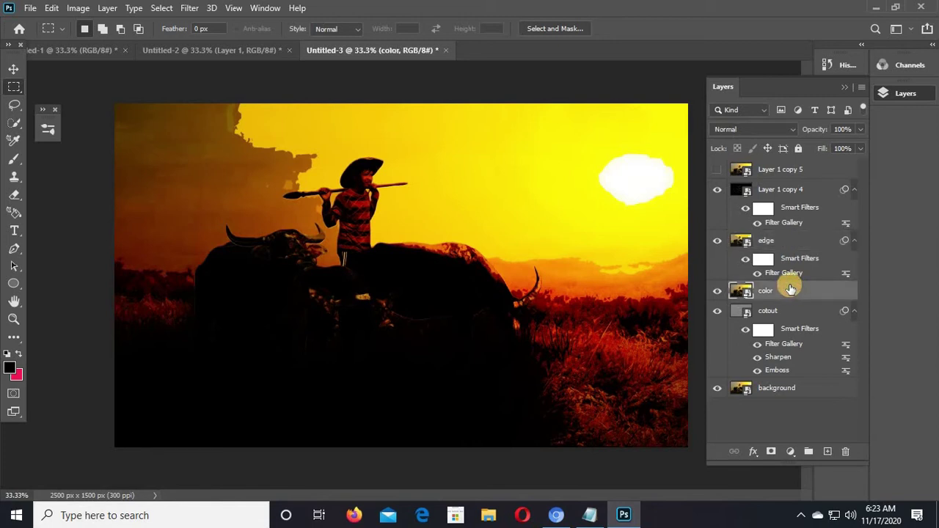
{"action": "left_click", "coordinate": [774, 240]}
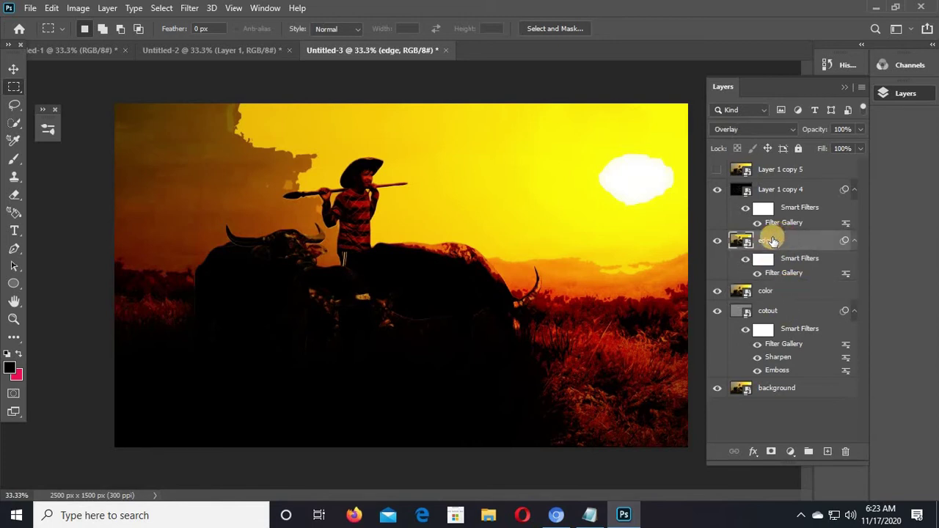
{"action": "left_click", "coordinate": [786, 193]}
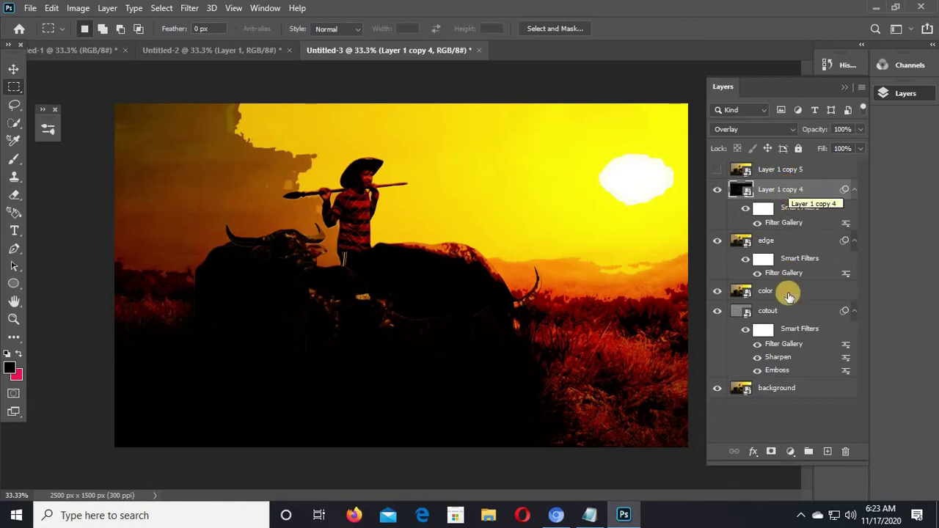
- Show Layer 1 copy 5 above the glowing-edges Layer 1 copy 4 and make it the active layer
{"action": "left_click", "coordinate": [789, 243]}
{"action": "left_click", "coordinate": [779, 290]}
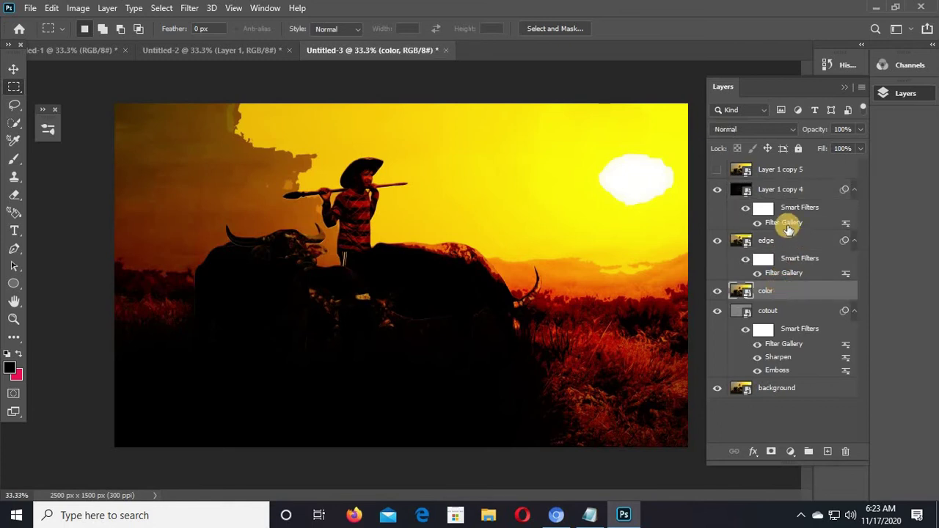
{"action": "left_click", "coordinate": [788, 186]}
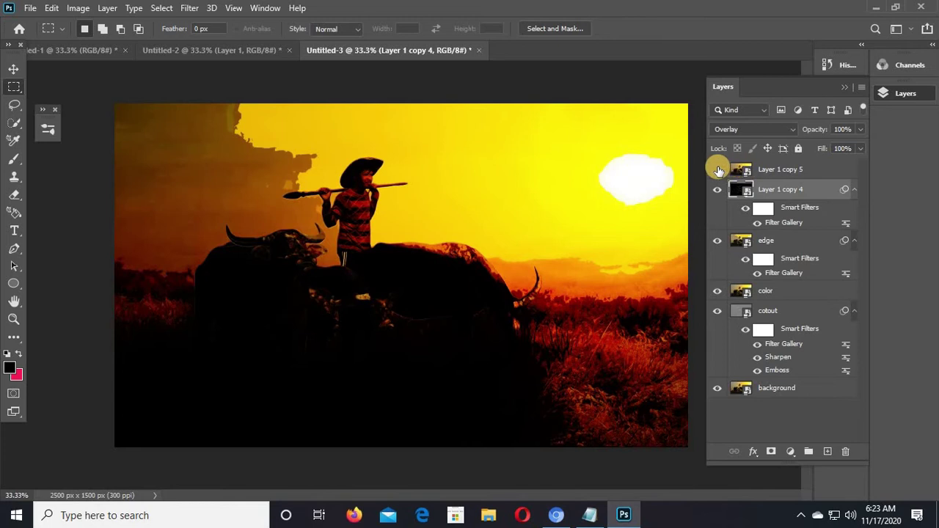
{"action": "left_click", "coordinate": [797, 173]}
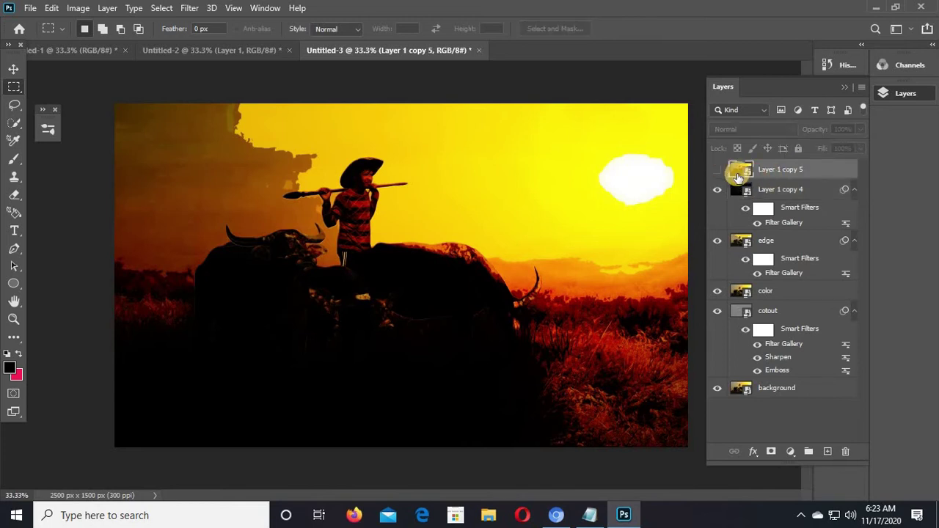
{"action": "left_click", "coordinate": [717, 169]}
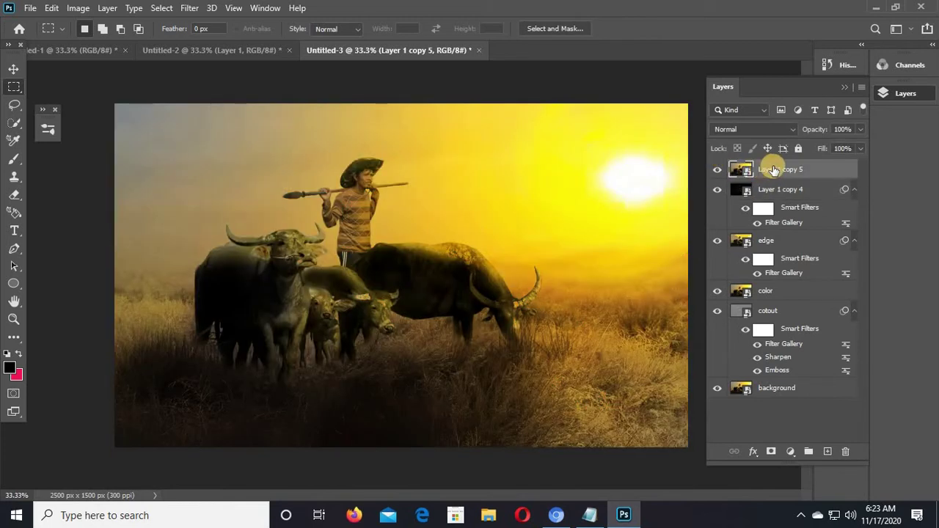
{"action": "left_click", "coordinate": [713, 194]}
{"action": "left_click", "coordinate": [713, 195]}
- Apply the High Pass filter to Layer 1 copy 5 with a radius of 2.0 pixels
{"action": "left_click", "coordinate": [190, 9]}
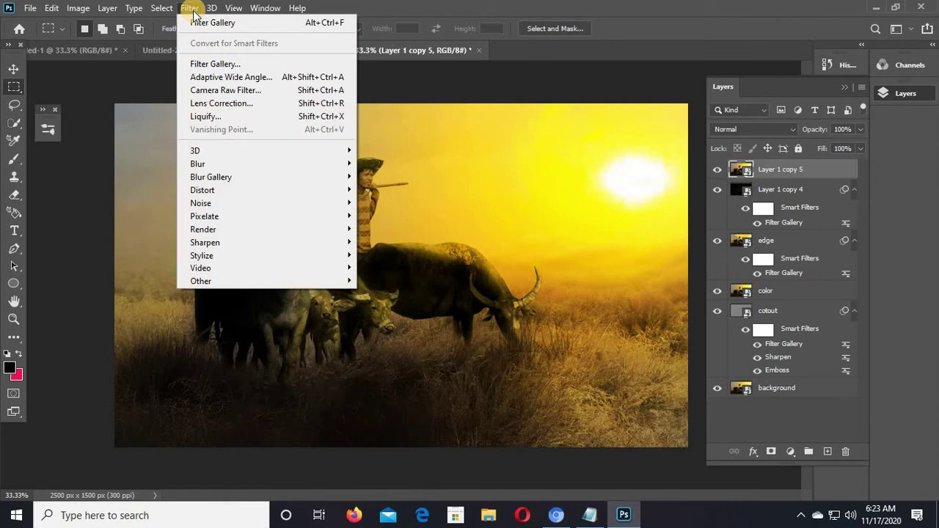
{"action": "mouse_move", "coordinate": [273, 256]}
{"action": "mouse_move", "coordinate": [301, 278]}
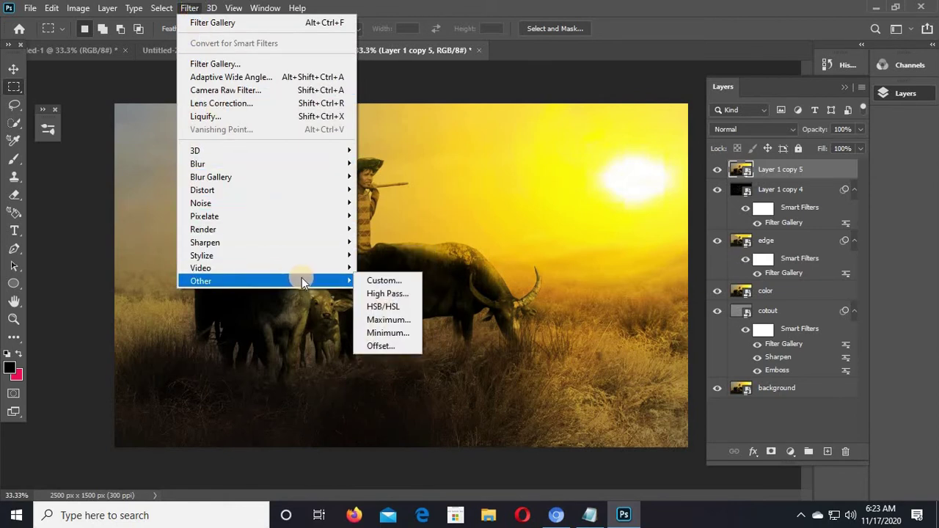
{"action": "left_click", "coordinate": [389, 294]}
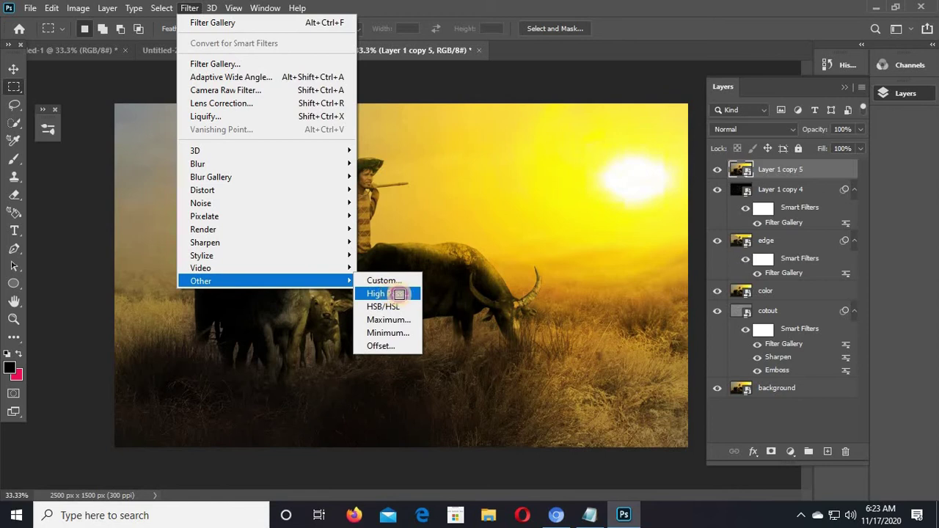
{"action": "left_click", "coordinate": [641, 303]}
{"action": "mouse_move", "coordinate": [641, 304]}
{"action": "left_mouse_down"}
{"action": "mouse_move", "coordinate": [623, 309]}
{"action": "mouse_move", "coordinate": [645, 309]}
{"action": "left_mouse_up"}
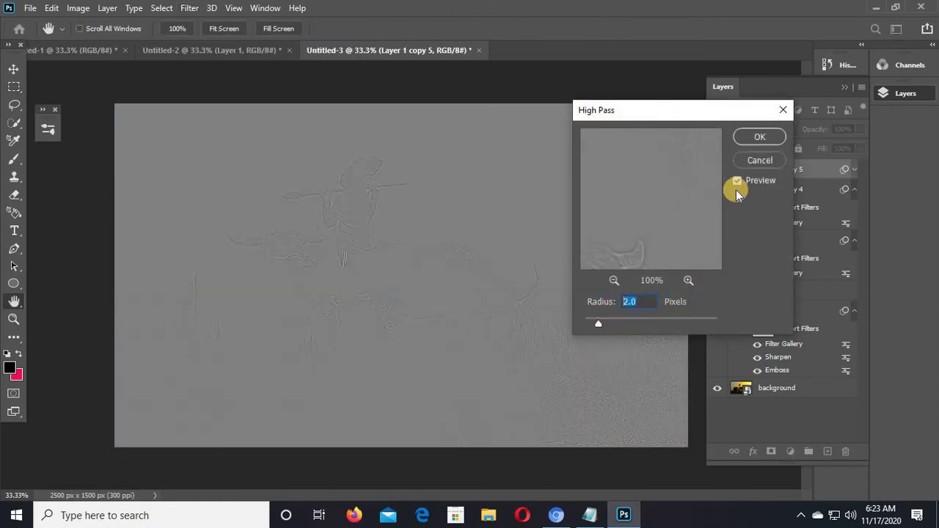
{"action": "left_click", "coordinate": [760, 141]}
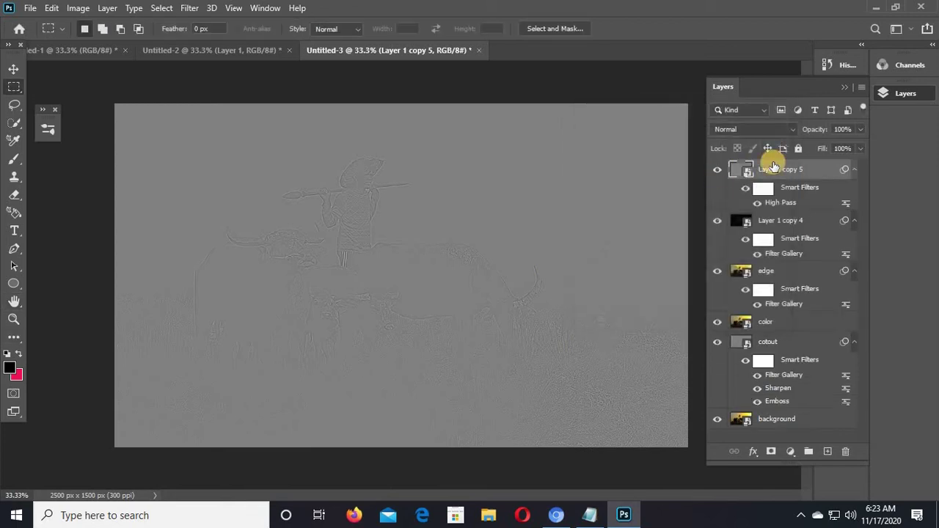
- Set the high-pass Layer 1 copy 5 to Overlay blend mode and check its effect on the image
{"action": "left_click", "coordinate": [748, 132]}
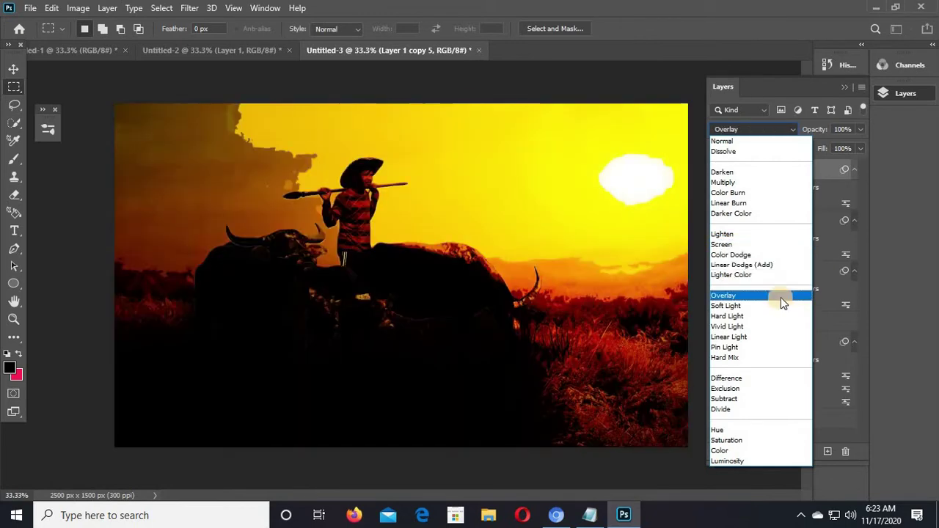
{"action": "left_click", "coordinate": [757, 297]}
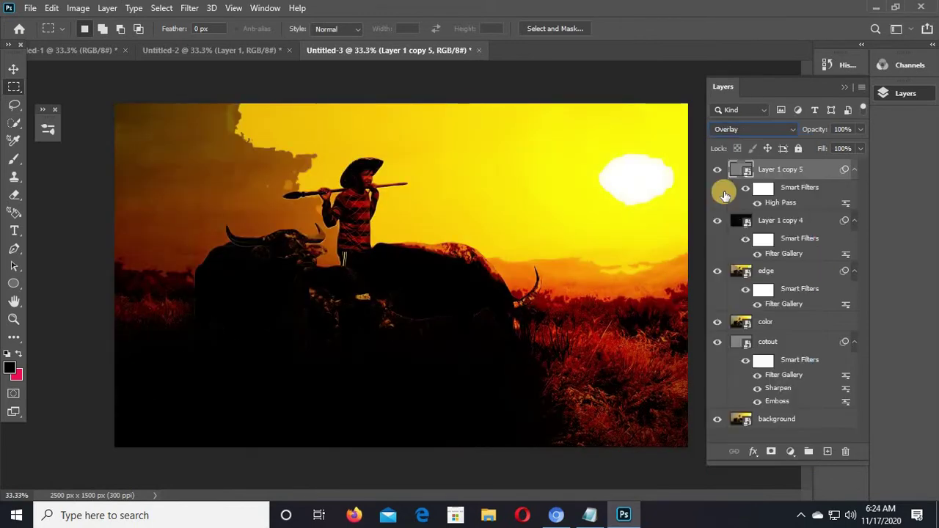
{"action": "left_click", "coordinate": [718, 171]}
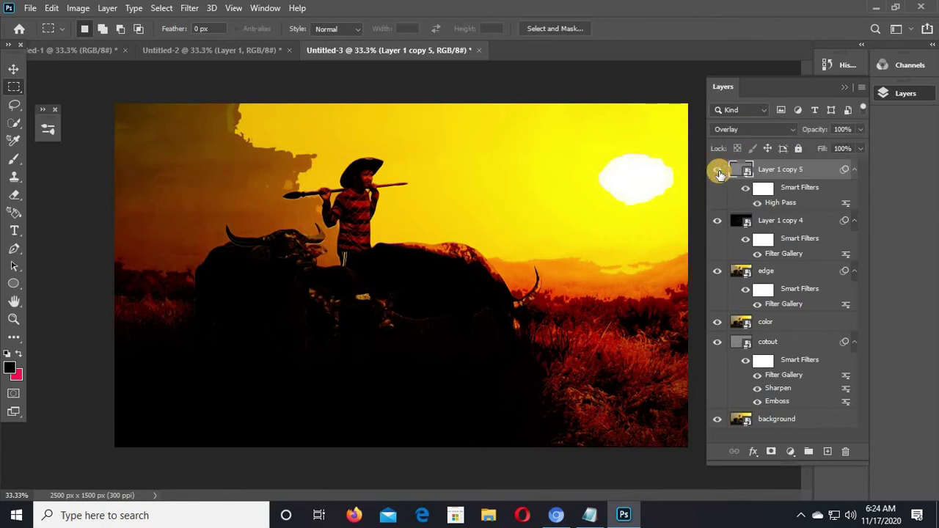
- Check the image without Layer 1 copy 4 and change that layer's blend mode to Screen
{"action": "left_click", "coordinate": [723, 249]}
{"action": "left_click", "coordinate": [717, 226]}
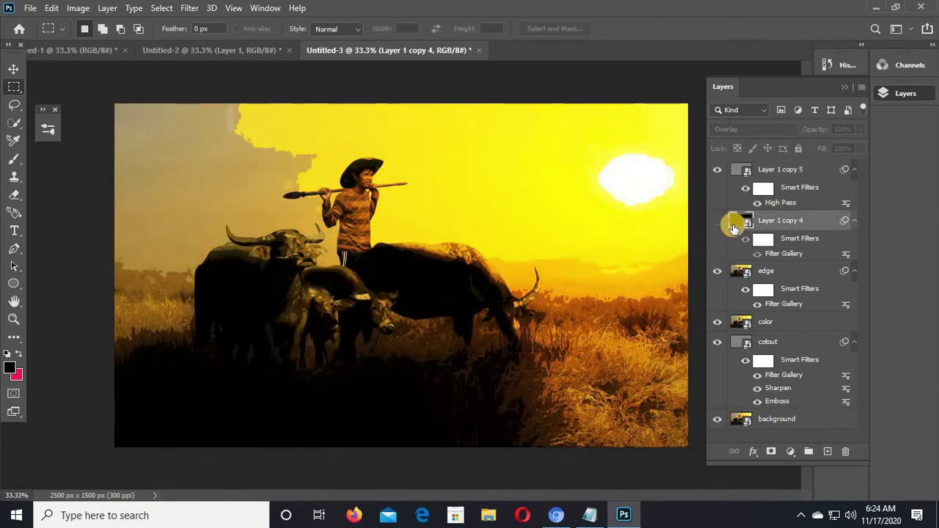
{"action": "left_click", "coordinate": [717, 220]}
{"action": "left_click", "coordinate": [748, 130]}
{"action": "left_click", "coordinate": [748, 131]}
{"action": "left_click", "coordinate": [748, 130]}
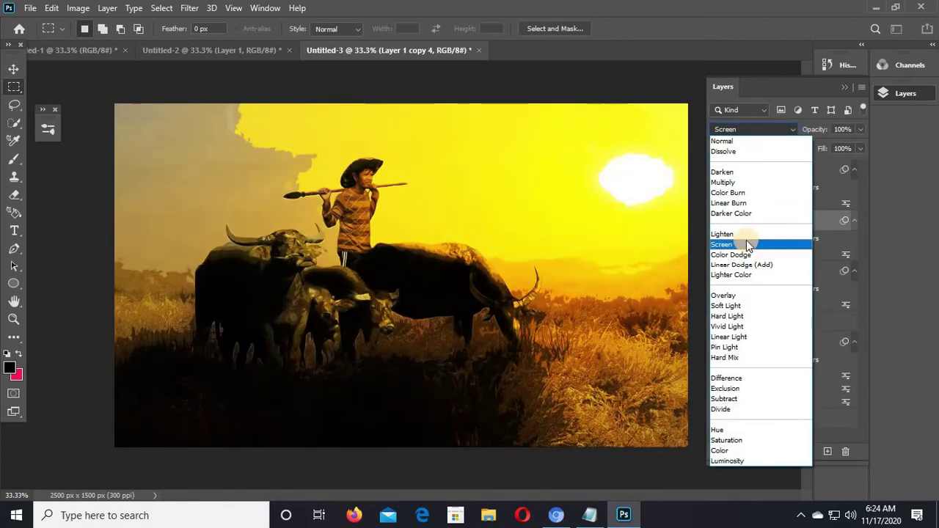
{"action": "left_click", "coordinate": [746, 242]}
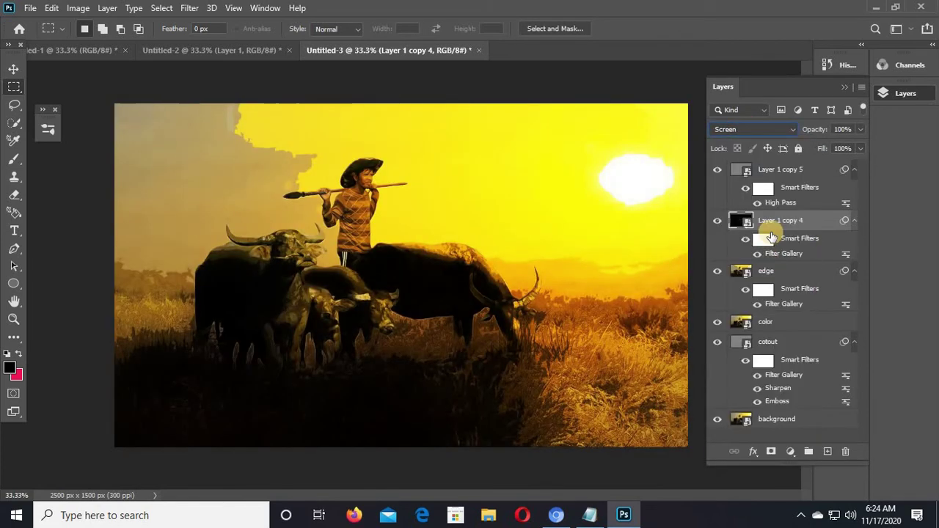
- Compare the image with Layer 1 copy 4 and the edge layer each hidden and shown
{"action": "left_click", "coordinate": [716, 219]}
{"action": "left_click", "coordinate": [716, 223]}
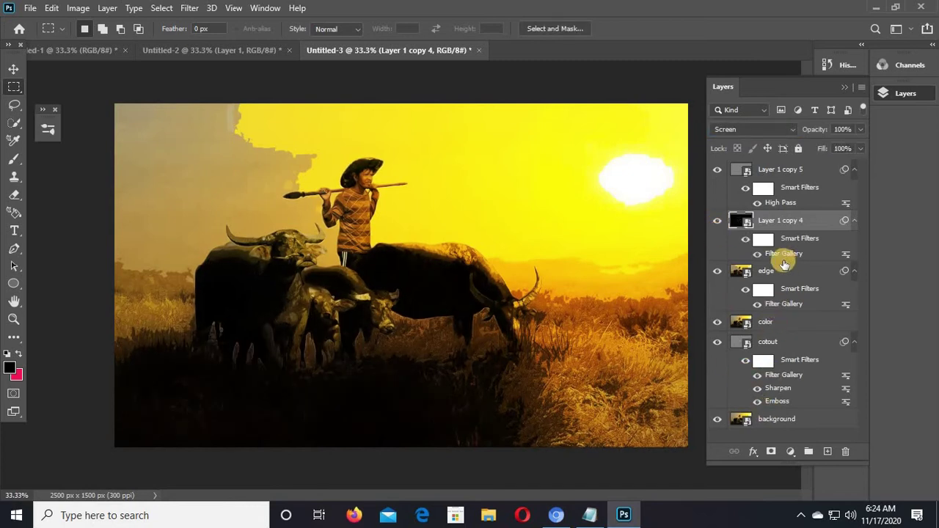
{"action": "left_click", "coordinate": [715, 219]}
{"action": "left_click", "coordinate": [716, 220]}
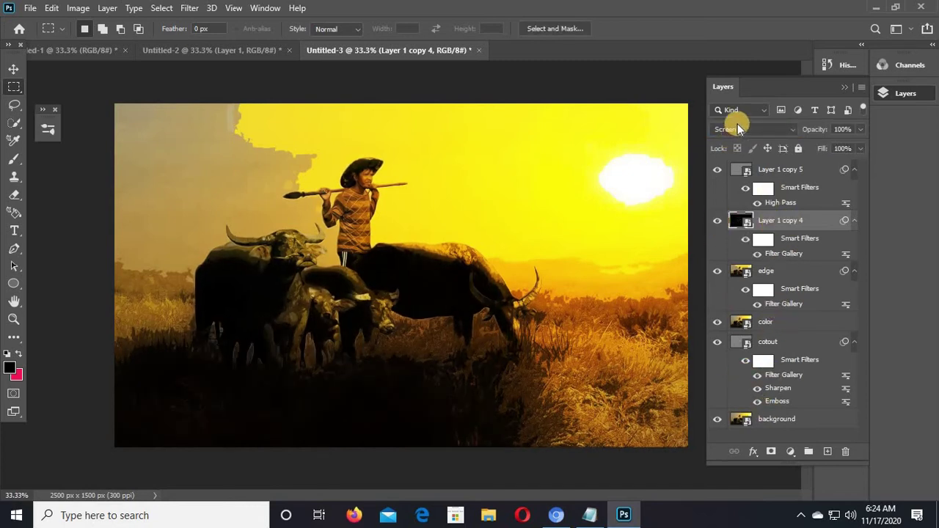
{"action": "left_click", "coordinate": [737, 126]}
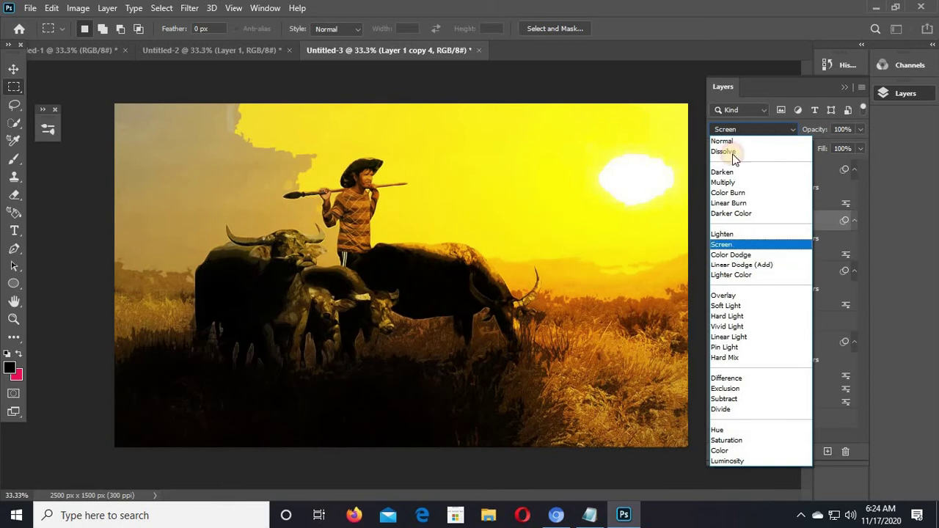
{"action": "left_click", "coordinate": [728, 125]}
{"action": "left_click", "coordinate": [716, 220]}
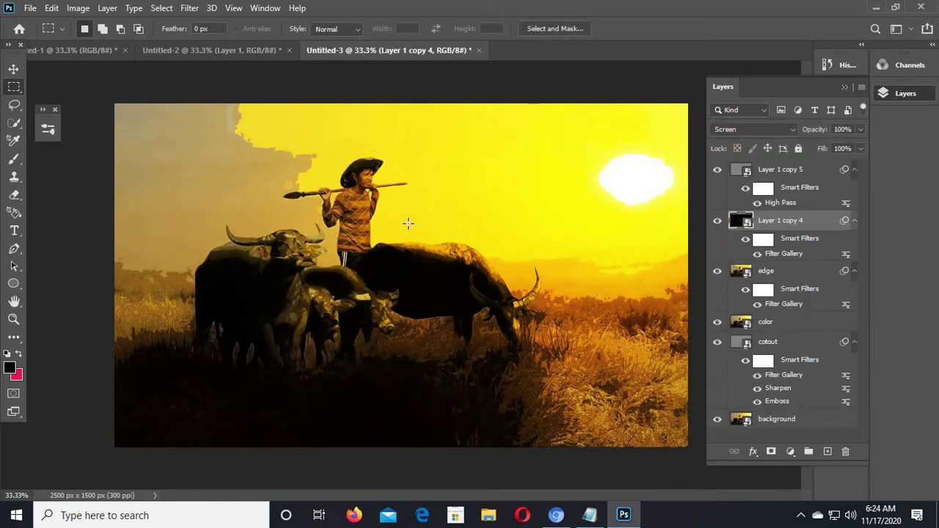
{"action": "left_click", "coordinate": [14, 68]}
{"action": "left_click", "coordinate": [713, 223]}
{"action": "left_click", "coordinate": [715, 220]}
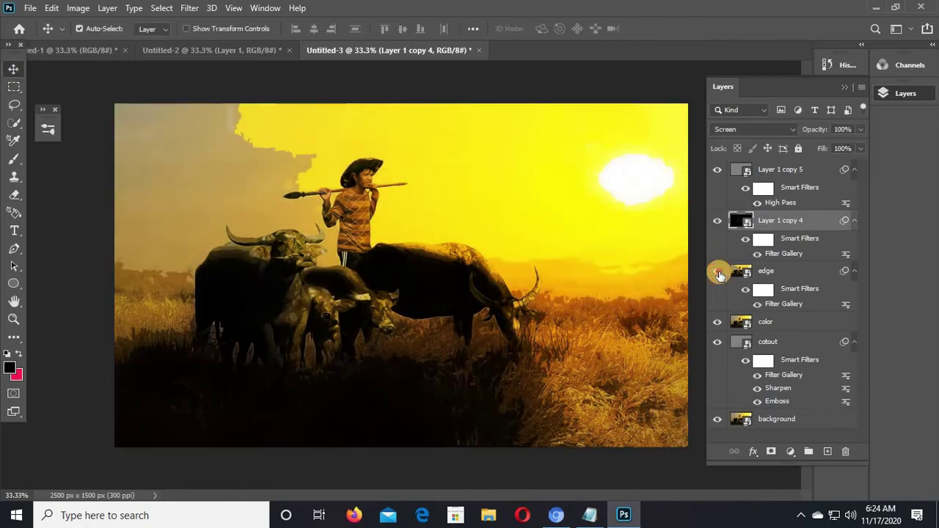
{"action": "left_click", "coordinate": [717, 271]}
{"action": "left_click", "coordinate": [717, 272]}
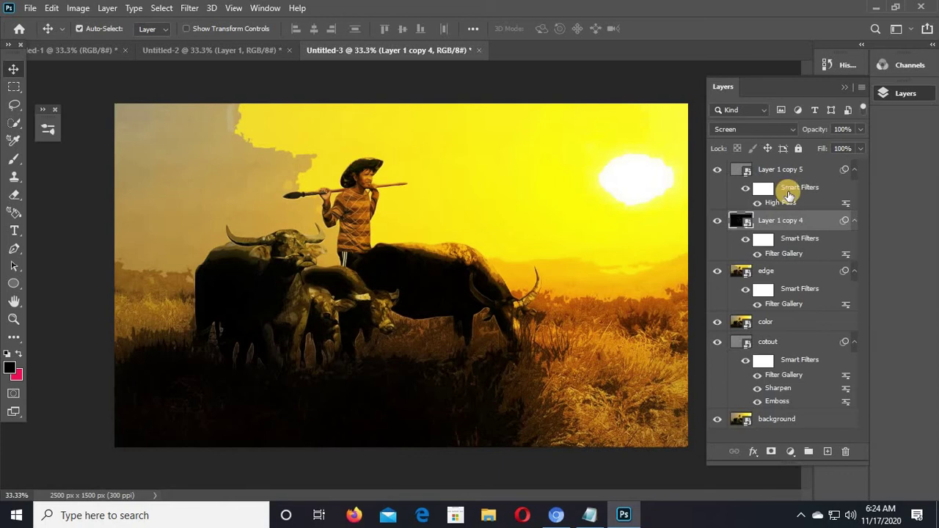
- Group all layers from cotout up to Layer 1 copy 5, leaving the background layer outside
{"action": "left_click", "coordinate": [795, 340]}
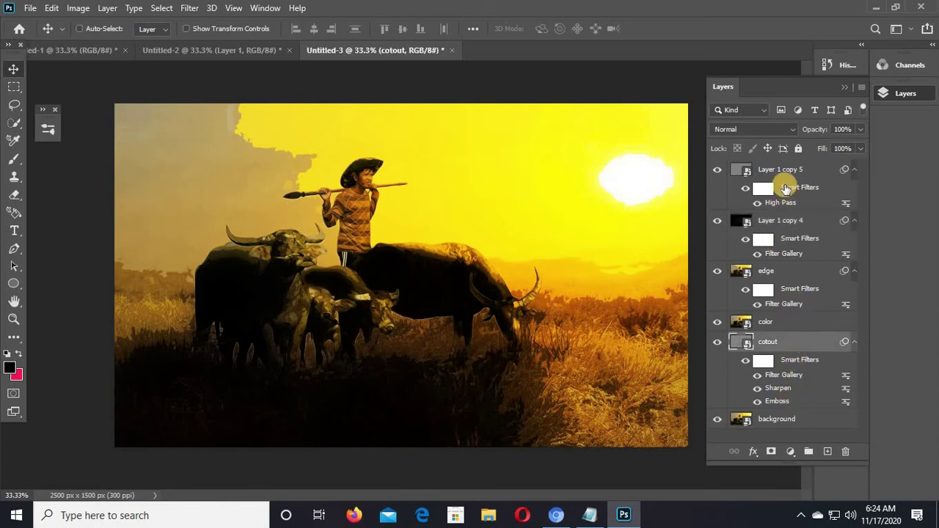
{"action": "left_click", "coordinate": [786, 168], "text": "ctrl"}
{"action": "left_click", "coordinate": [785, 169]}
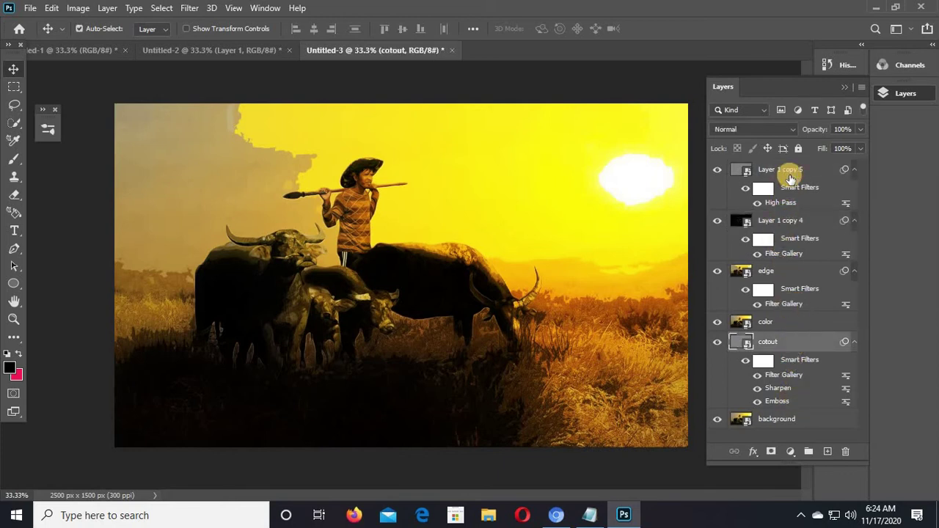
{"action": "left_click", "coordinate": [773, 218], "text": "ctrl"}
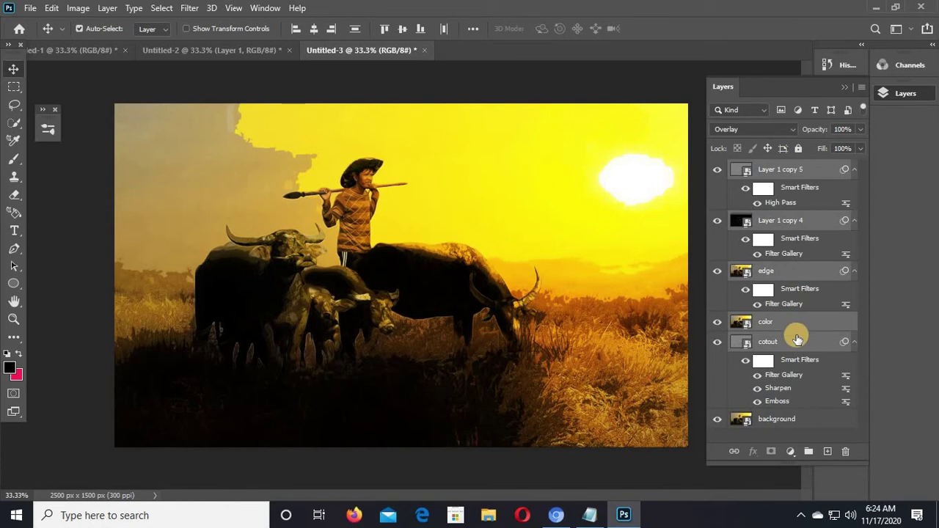
{"action": "key", "text": "ctrl+g"}
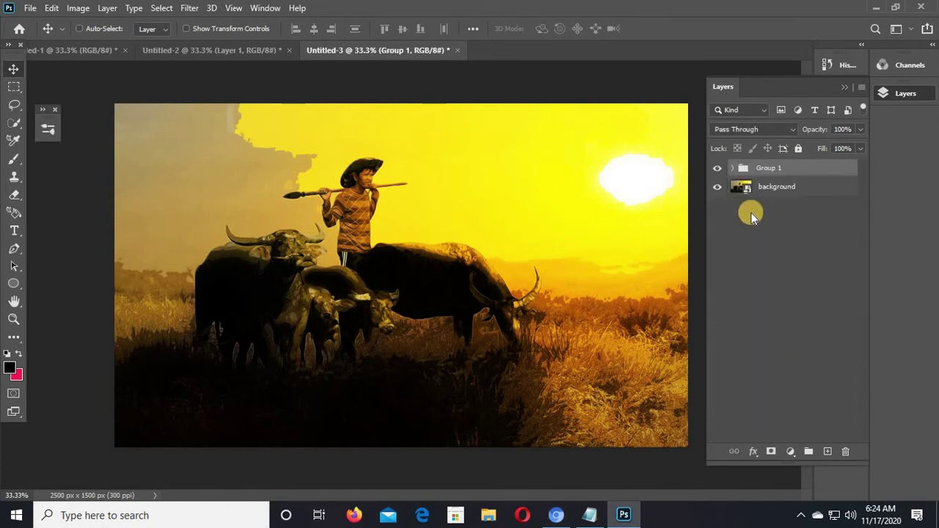
- Rename the new layer group as effect and compare the image with the group hidden and shown
{"action": "left_click", "coordinate": [720, 167]}
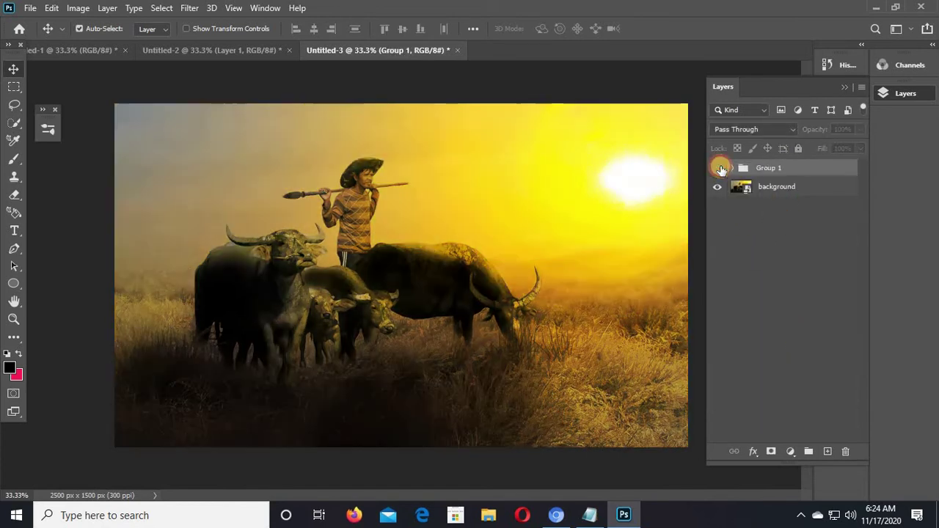
{"action": "left_click", "coordinate": [720, 168]}
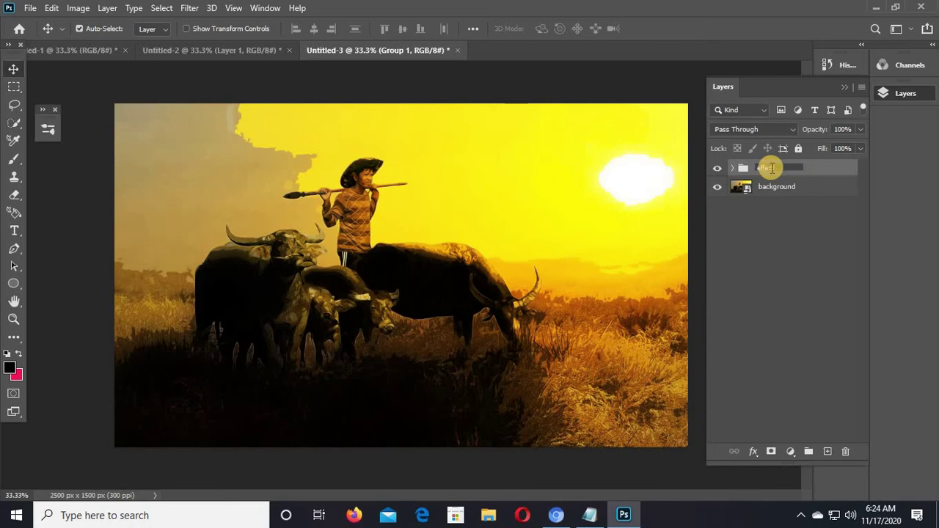
{"action": "key", "text": "Return"}
{"action": "left_click", "coordinate": [779, 187]}
{"action": "left_click", "coordinate": [738, 168]}
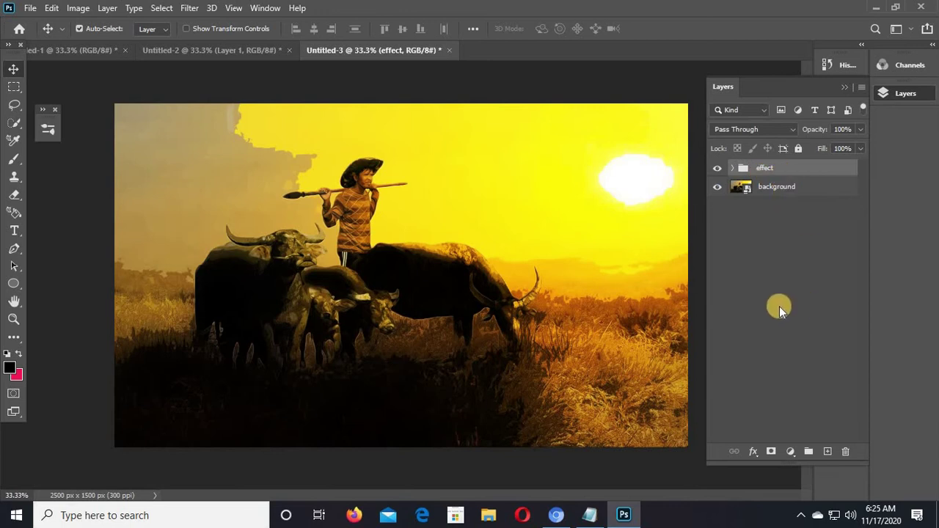
{"action": "left_click", "coordinate": [717, 168]}
{"action": "left_click", "coordinate": [717, 169]}
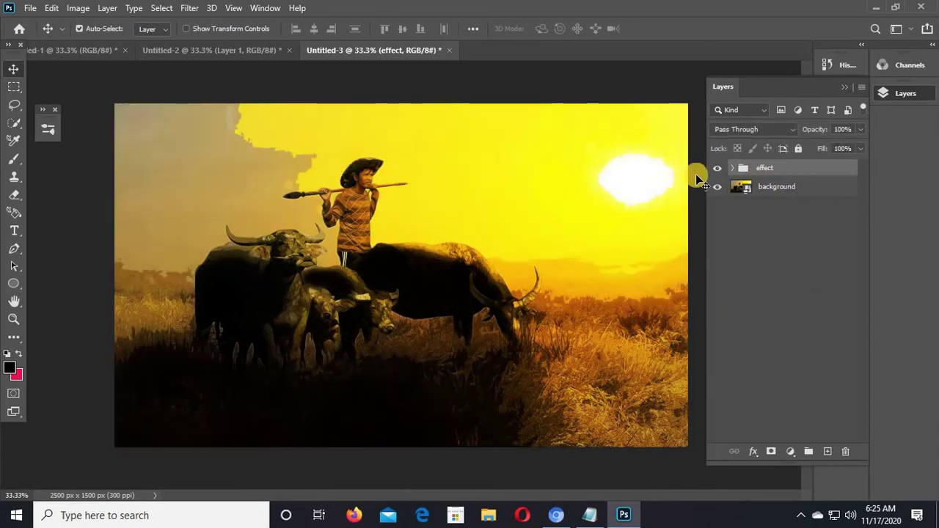
- Place the boarder image from the png folder inside stock pphoto on drive J as an embedded layer above the effect group
{"action": "left_click", "coordinate": [30, 9]}
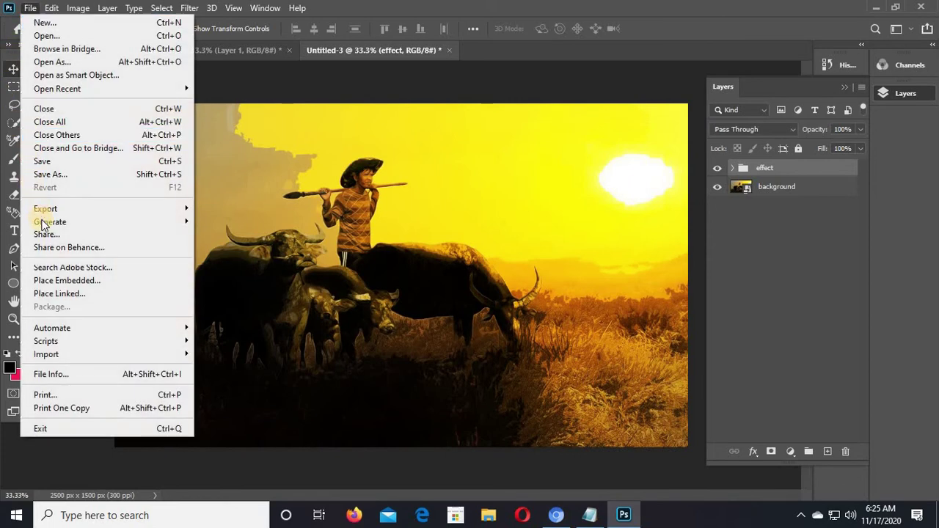
{"action": "left_click", "coordinate": [74, 281]}
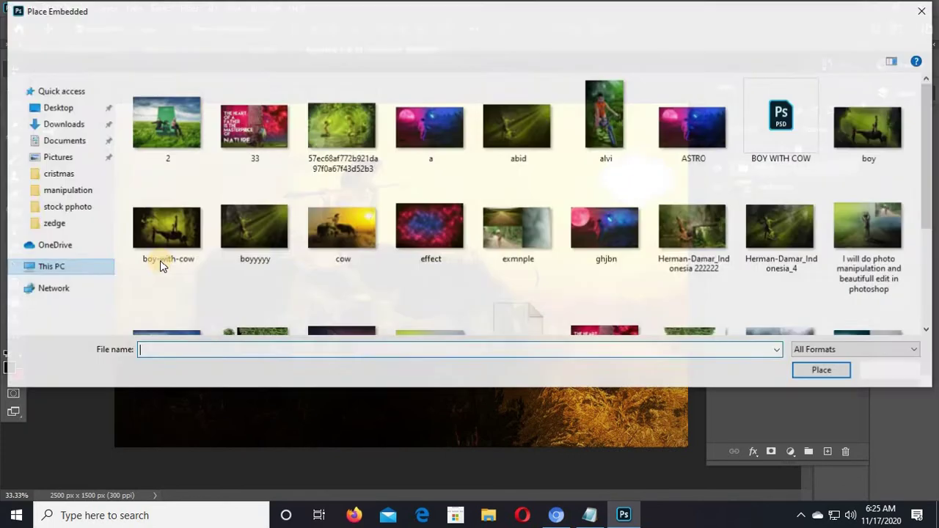
{"action": "left_click", "coordinate": [80, 316]}
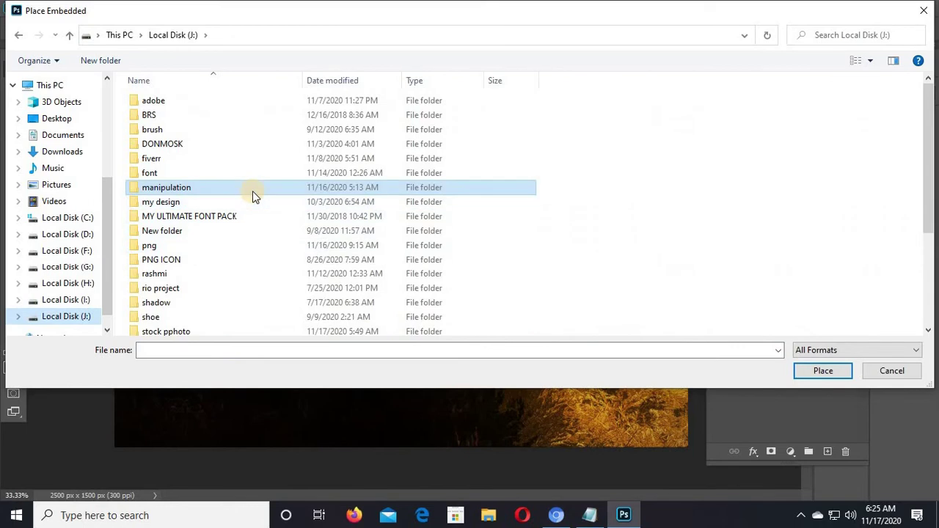
{"action": "scroll", "coordinate": [243, 253], "scroll_direction": "down", "scroll_amount": 1}
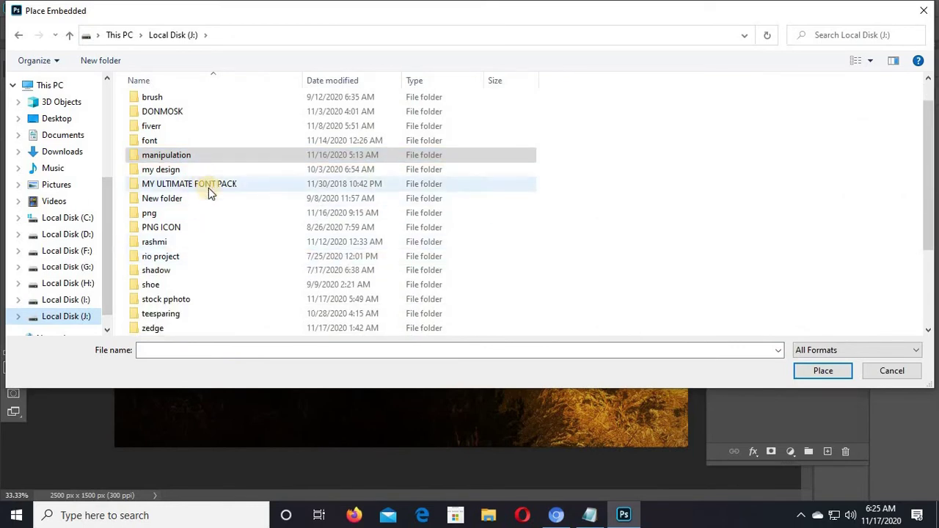
{"action": "double_click", "coordinate": [182, 299]}
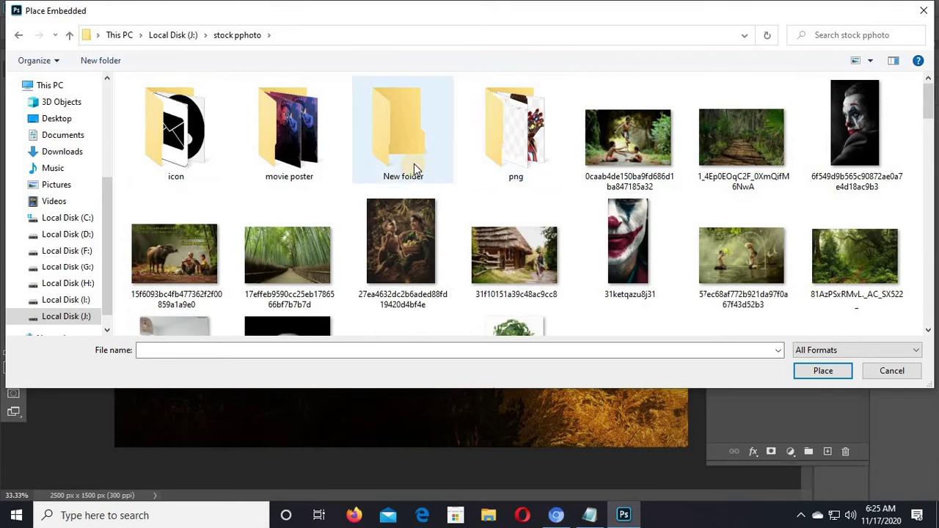
{"action": "left_click", "coordinate": [509, 161]}
{"action": "double_click", "coordinate": [509, 162]}
{"action": "double_click", "coordinate": [462, 134]}
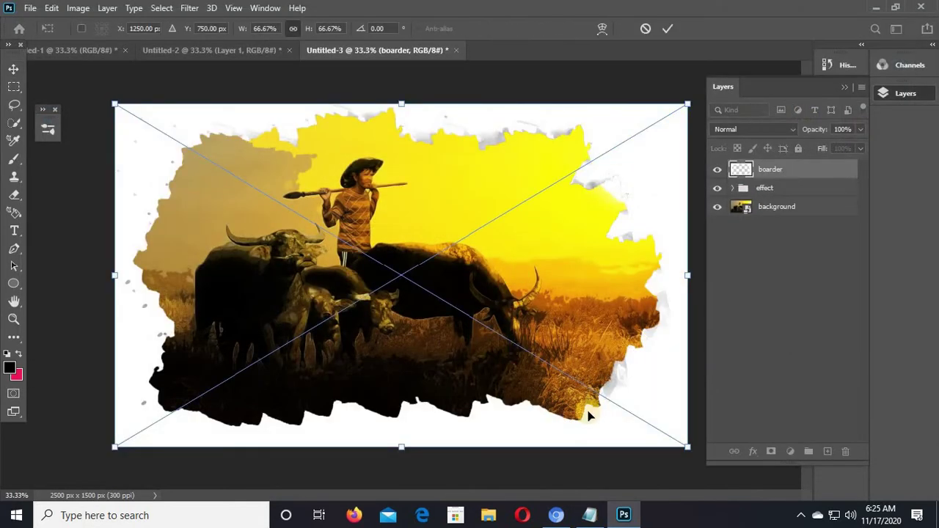
{"action": "left_click", "coordinate": [666, 30]}
- Compare the image with the boarder layer hidden and shown
{"action": "left_click", "coordinate": [720, 170]}
{"action": "left_click", "coordinate": [719, 170]}
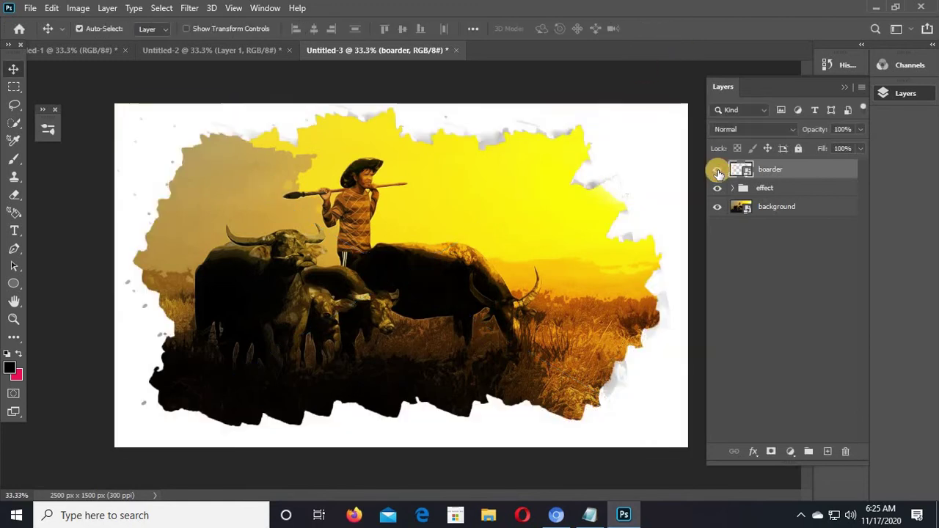
{"action": "left_click", "coordinate": [719, 171]}
{"action": "left_click", "coordinate": [720, 171]}
{"action": "left_click", "coordinate": [720, 172]}
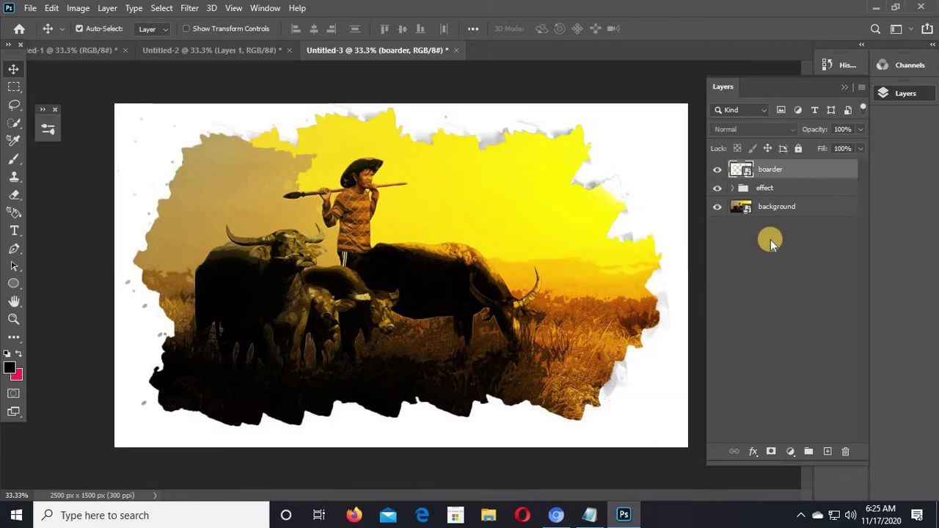
{"action": "left_click", "coordinate": [715, 172]}
{"action": "left_click", "coordinate": [715, 172]}
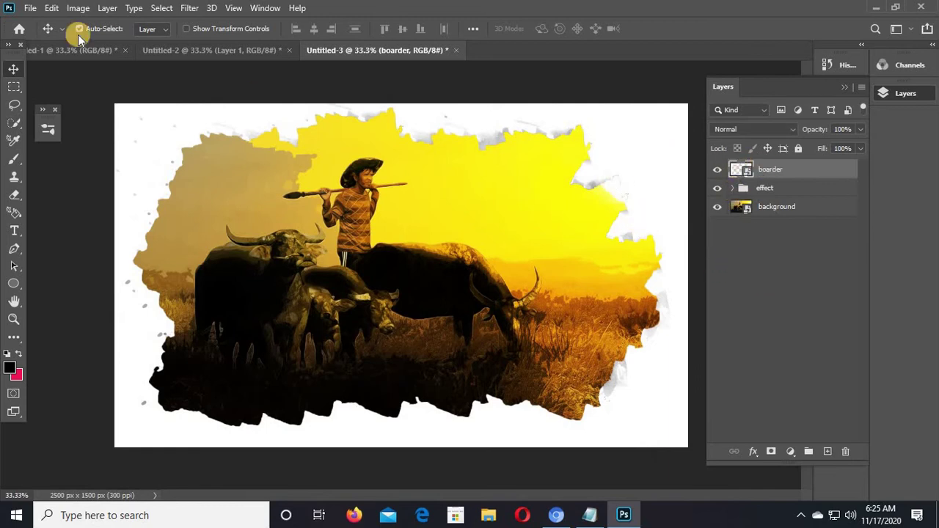
- Place the concrete texture rm31-jj-01-e-concrete_1 from the stock pphoto folder as an embedded layer above the boarder
{"action": "left_click", "coordinate": [30, 7]}
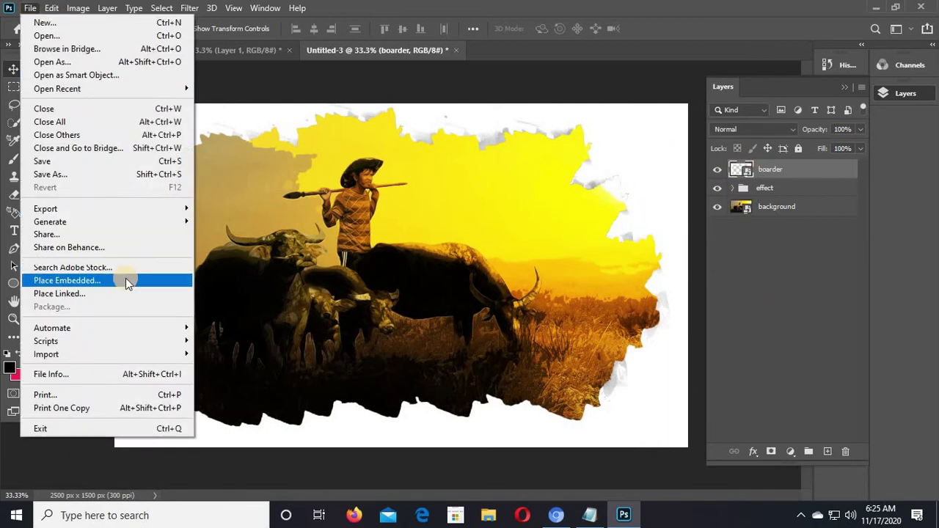
{"action": "left_click", "coordinate": [126, 280]}
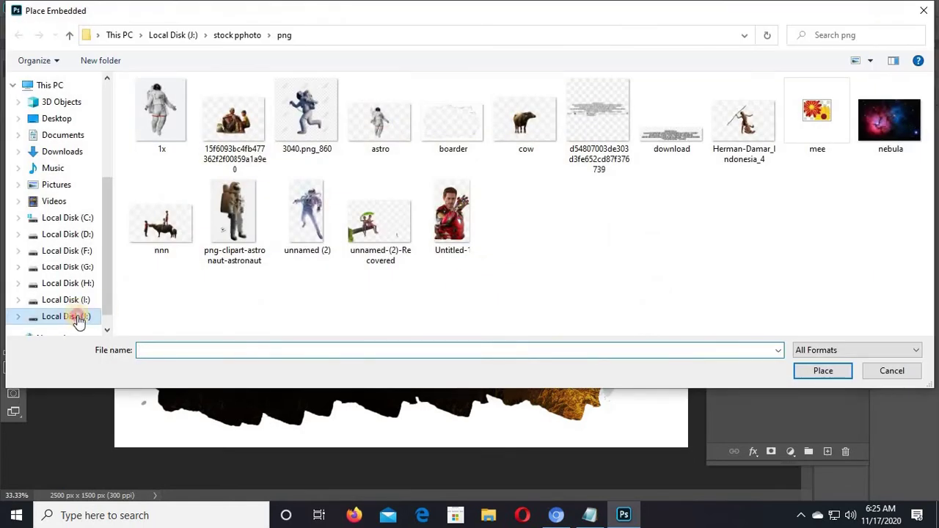
{"action": "left_click", "coordinate": [75, 318]}
{"action": "left_click", "coordinate": [197, 328]}
{"action": "double_click", "coordinate": [197, 328]}
{"action": "scroll", "coordinate": [462, 262], "scroll_direction": "down", "scroll_amount": 5}
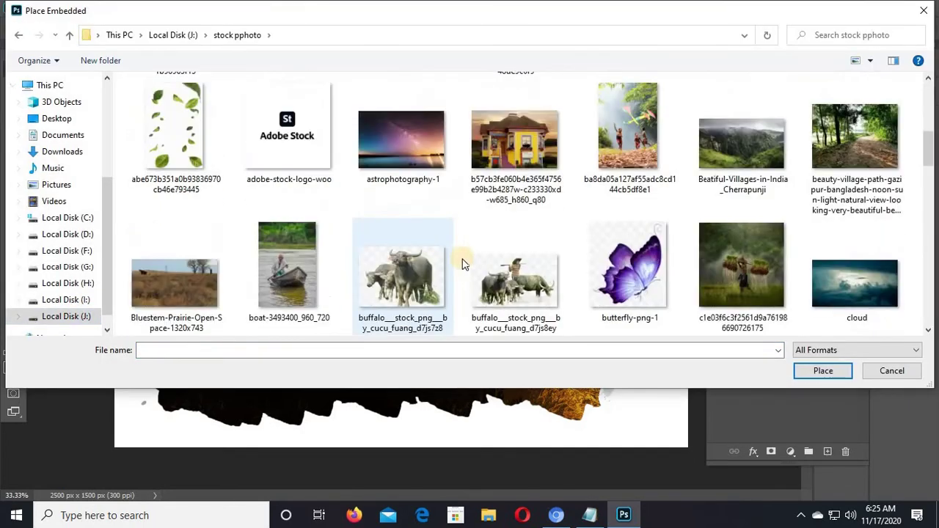
{"action": "left_click_drag", "start_coordinate": [926, 157], "coordinate": [931, 271]}
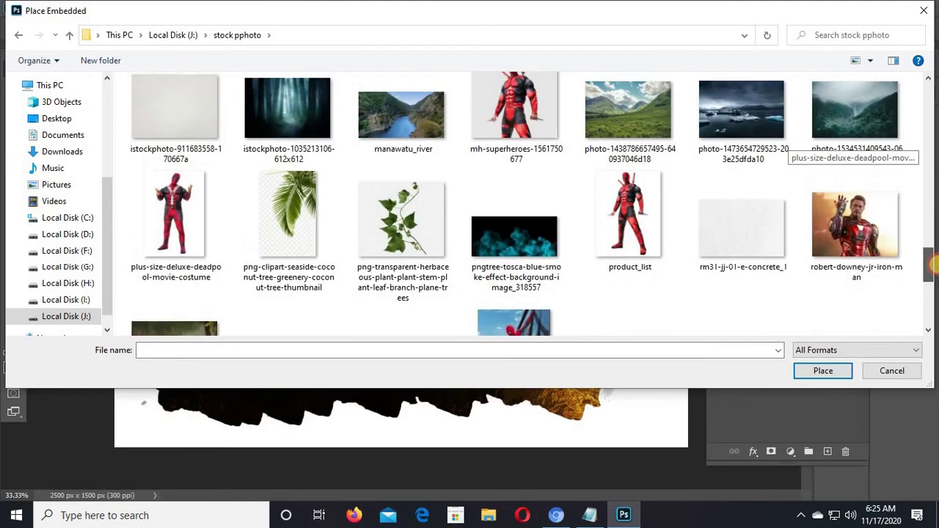
{"action": "double_click", "coordinate": [714, 244]}
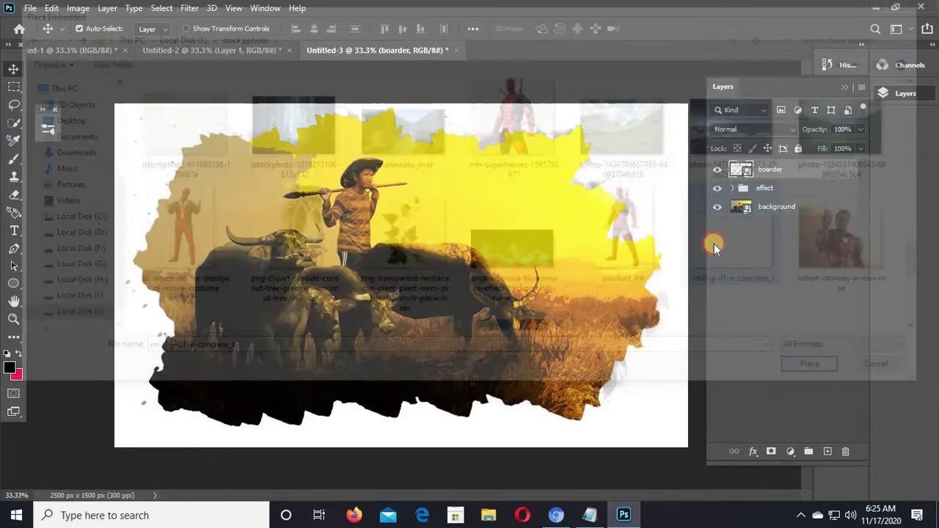
- Align the concrete texture with the canvas edge, enlarge it to cover the whole canvas, and convert its layer to a smart object
{"action": "left_click_drag", "start_coordinate": [440, 289], "coordinate": [419, 287]}
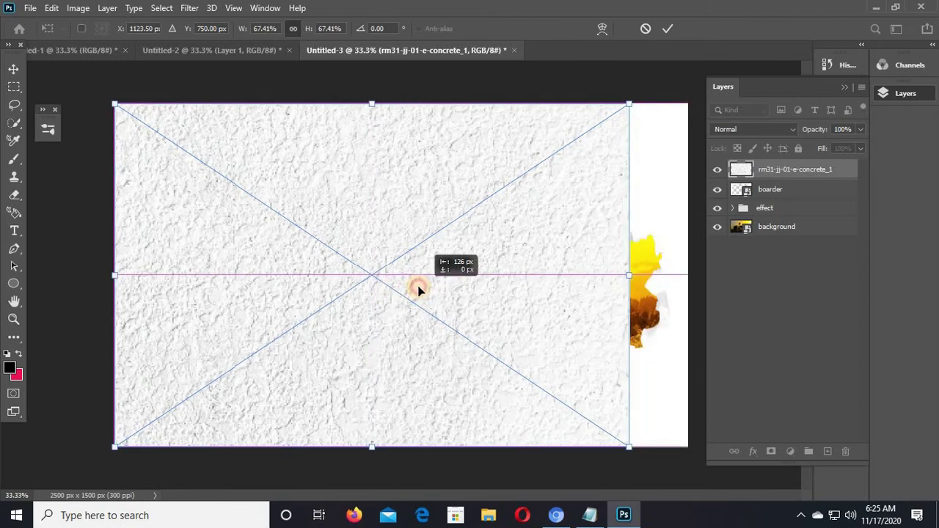
{"action": "left_click_drag", "start_coordinate": [628, 444], "coordinate": [687, 454]}
{"action": "key", "text": "Return"}
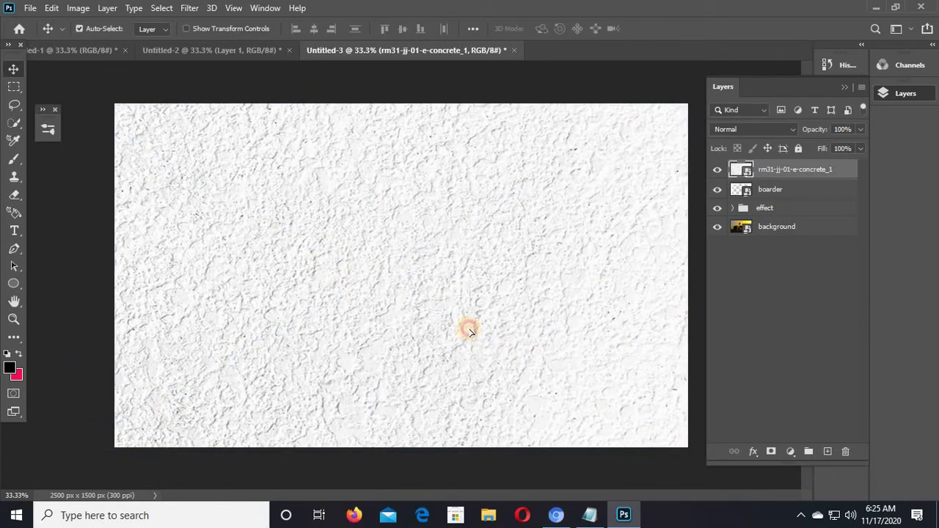
{"action": "left_click_drag", "start_coordinate": [466, 329], "coordinate": [473, 329]}
{"action": "right_click", "coordinate": [792, 171]}
{"action": "left_click", "coordinate": [691, 145]}
- Put the boarder layer and the concrete texture layer each into its own group
{"action": "left_click", "coordinate": [781, 192]}
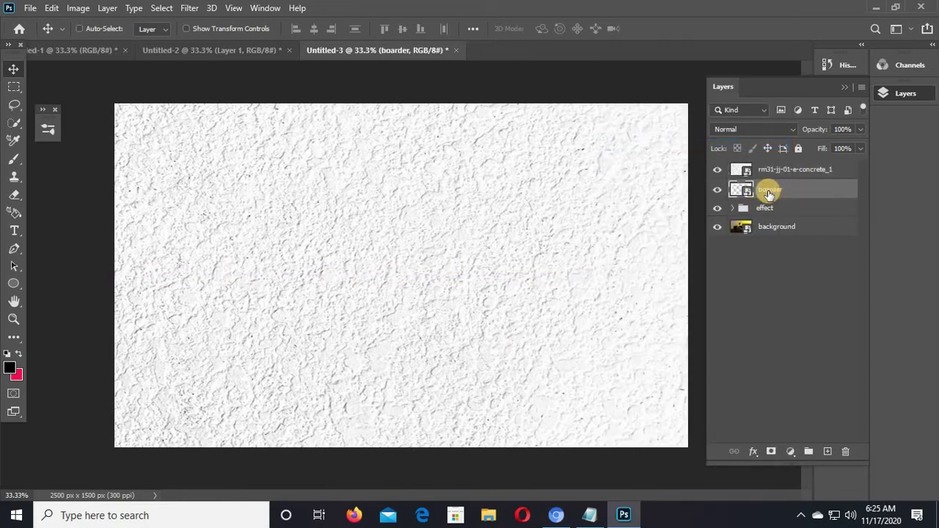
{"action": "key", "text": "ctrl+g"}
{"action": "left_click", "coordinate": [771, 169]}
{"action": "key", "text": "ctrl+g"}
- Rename the concrete layer's group as texture and the boarder layer's group as boarder, collapsing both groups
{"action": "left_click", "coordinate": [730, 169]}
{"action": "left_click", "coordinate": [770, 168]}
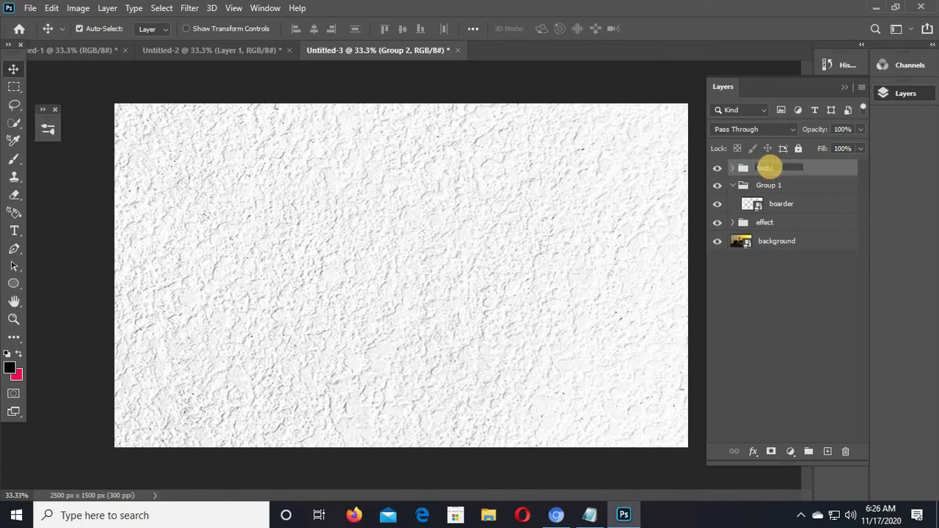
{"action": "type", "text": "texture"}
{"action": "key", "text": "Return"}
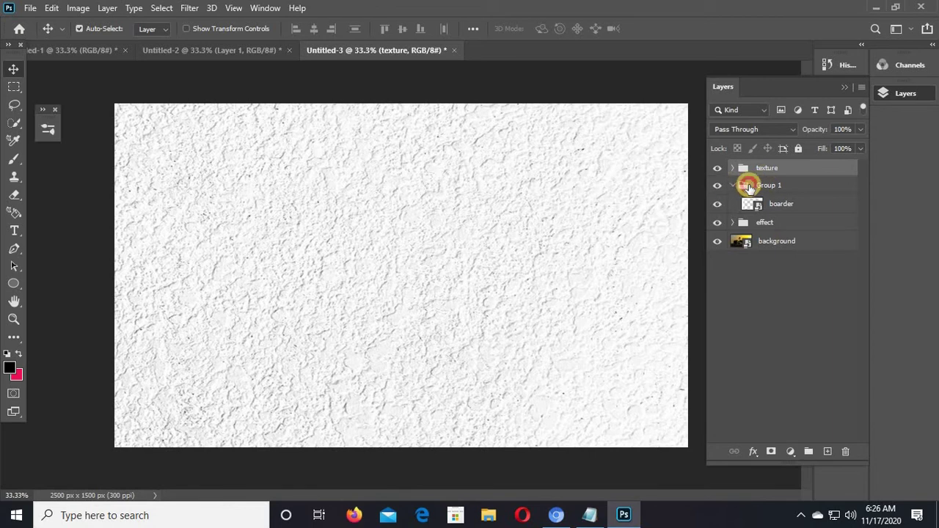
{"action": "left_click", "coordinate": [767, 183]}
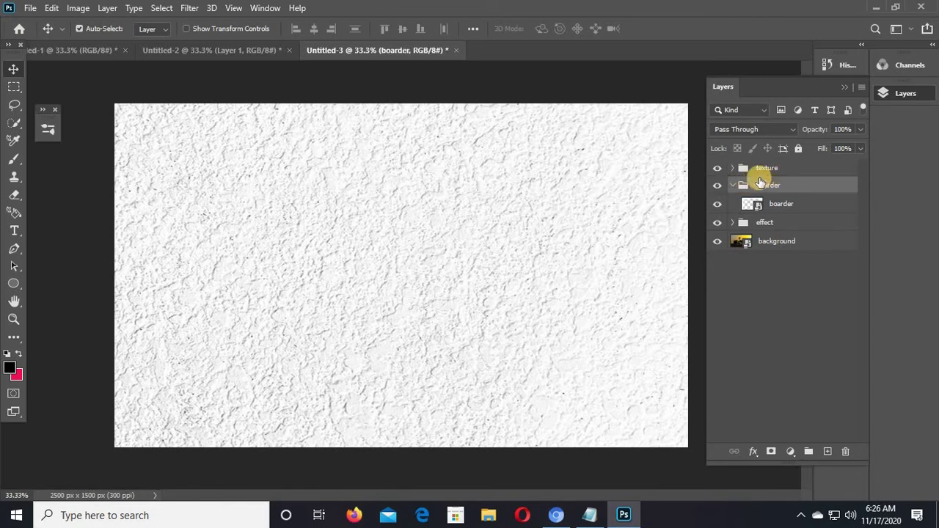
{"action": "left_click", "coordinate": [731, 187]}
{"action": "left_click", "coordinate": [727, 174]}
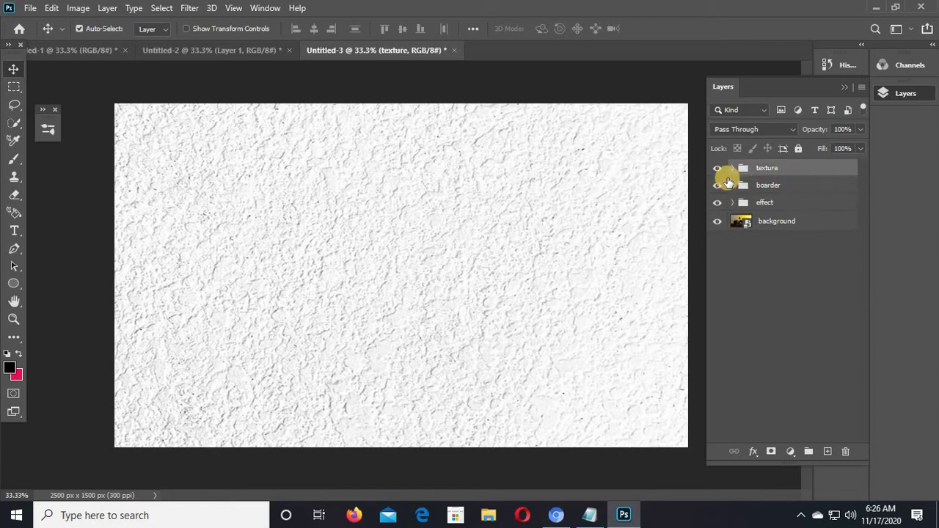
- Set the texture group's blend mode to Multiply and compare the image with the group hidden and shown
{"action": "left_click", "coordinate": [756, 128]}
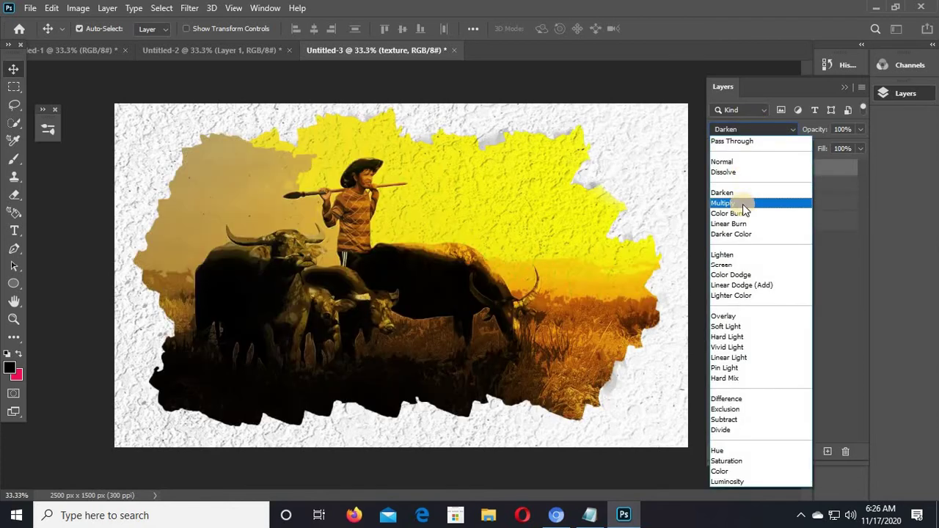
{"action": "left_click", "coordinate": [742, 204]}
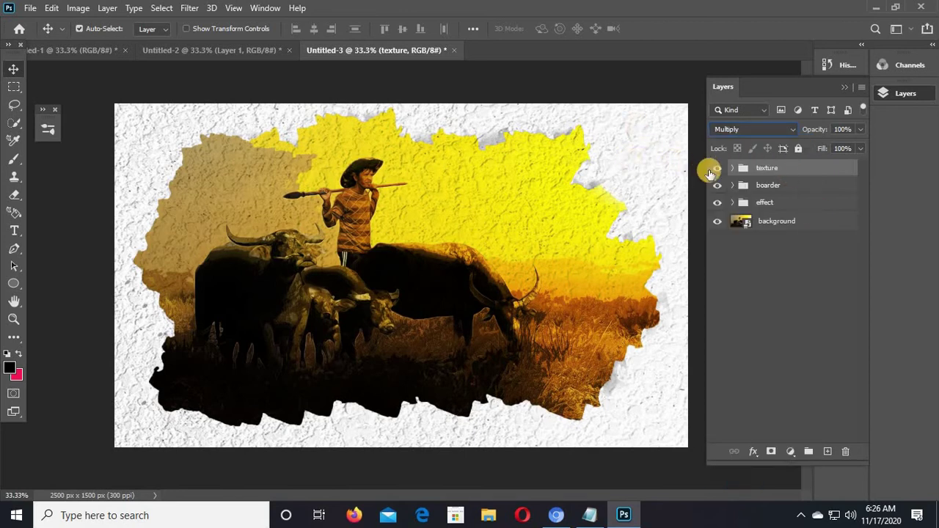
{"action": "left_click", "coordinate": [718, 170]}
{"action": "left_click", "coordinate": [718, 170]}
- Lower the texture group's opacity to 40%
{"action": "left_click", "coordinate": [808, 132]}
{"action": "left_click_drag", "start_coordinate": [821, 129], "coordinate": [805, 133]}
{"action": "left_click", "coordinate": [805, 133]}
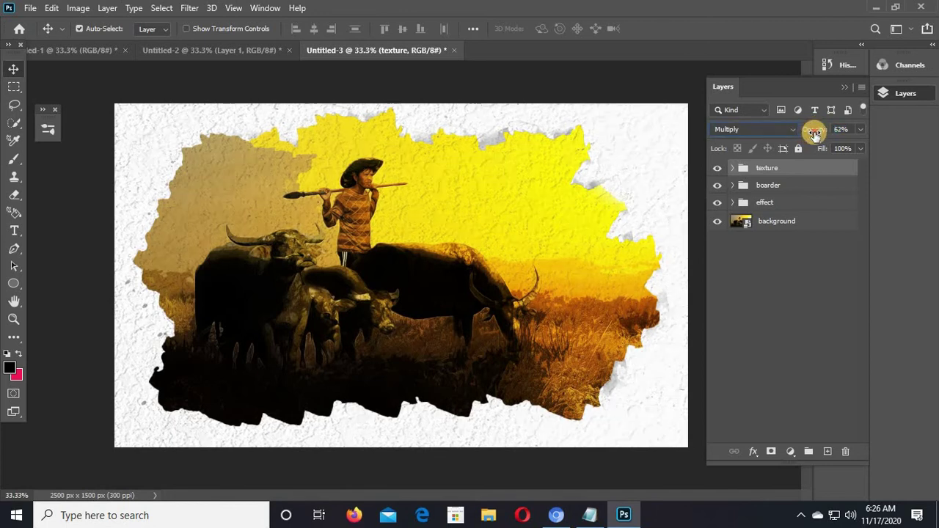
{"action": "left_click", "coordinate": [803, 132]}
- Compare the image with the texture group and the boarder group each hidden and shown
{"action": "left_click", "coordinate": [719, 169]}
{"action": "left_click", "coordinate": [719, 169]}
{"action": "left_click", "coordinate": [719, 169]}
{"action": "left_click", "coordinate": [719, 169]}
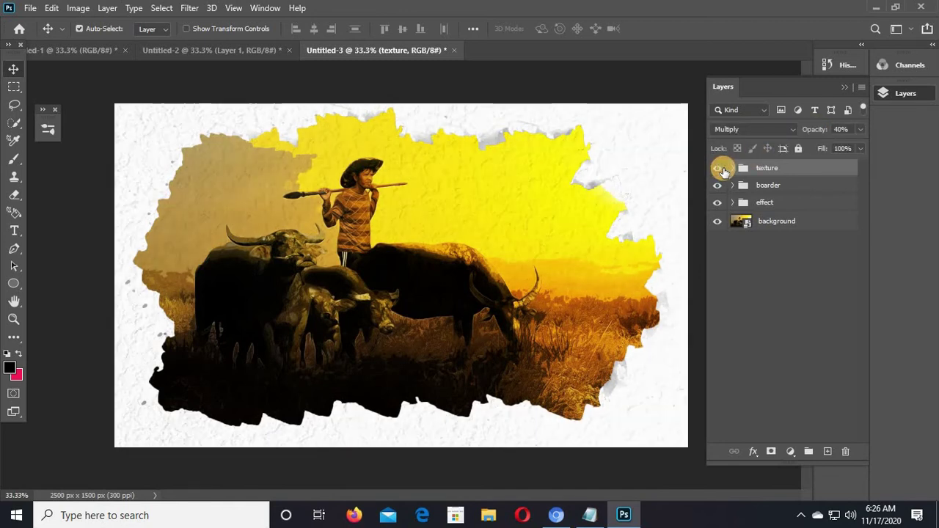
{"action": "left_click", "coordinate": [719, 185]}
{"action": "left_click", "coordinate": [719, 185]}
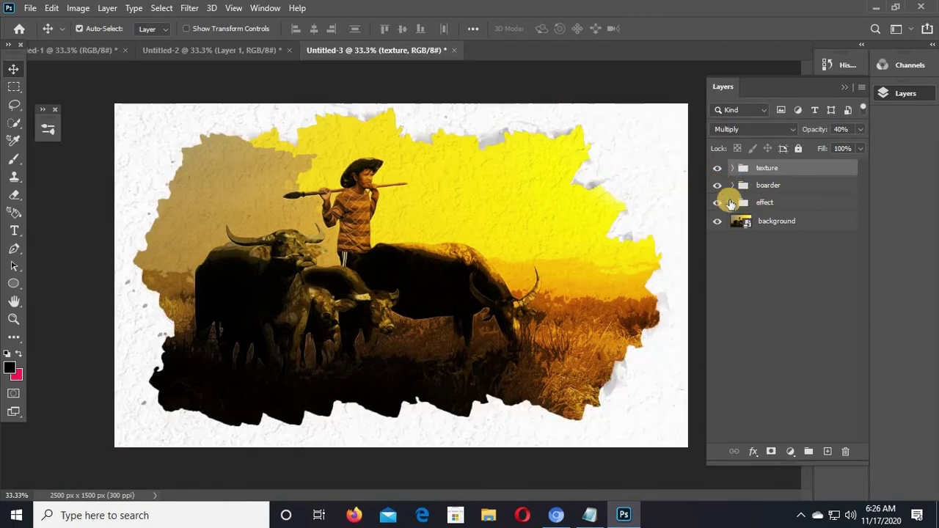
- Open the contents of the background smart object for editing
{"action": "left_click", "coordinate": [776, 220]}
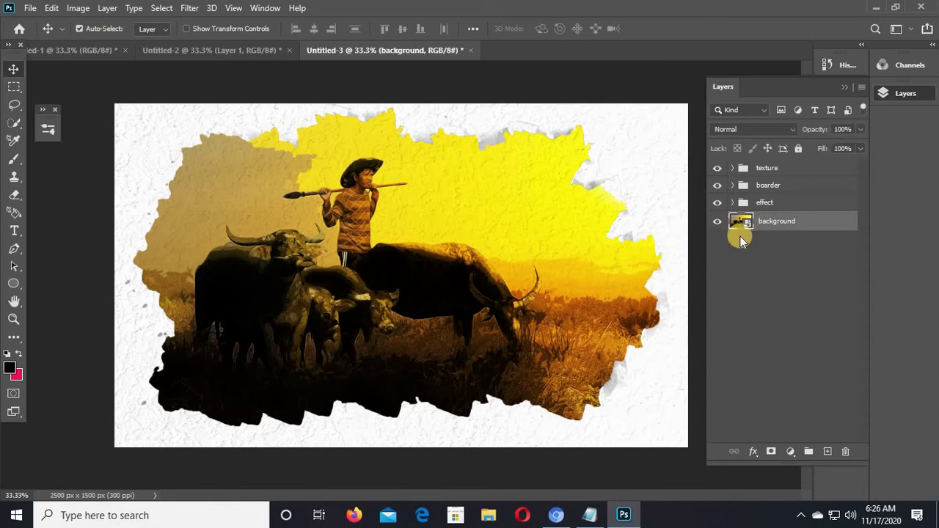
{"action": "right_click", "coordinate": [777, 222]}
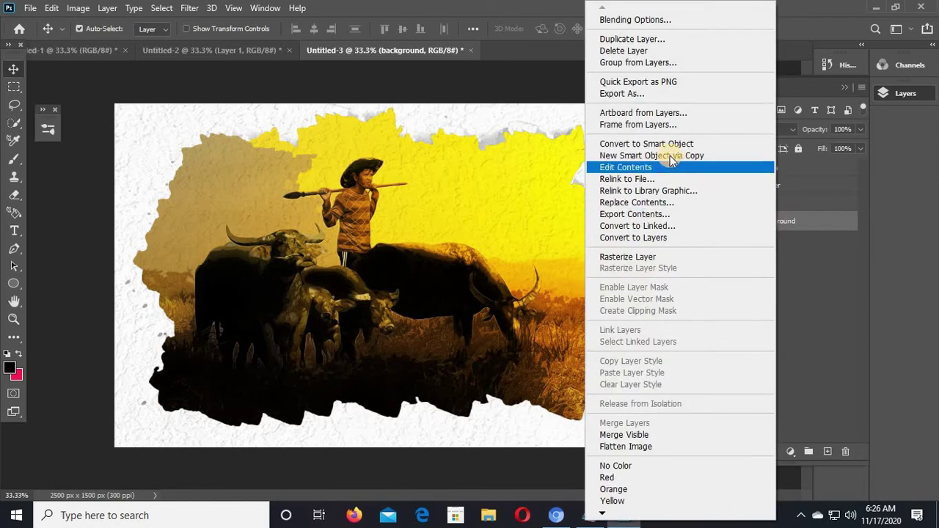
{"action": "left_click", "coordinate": [632, 168]}
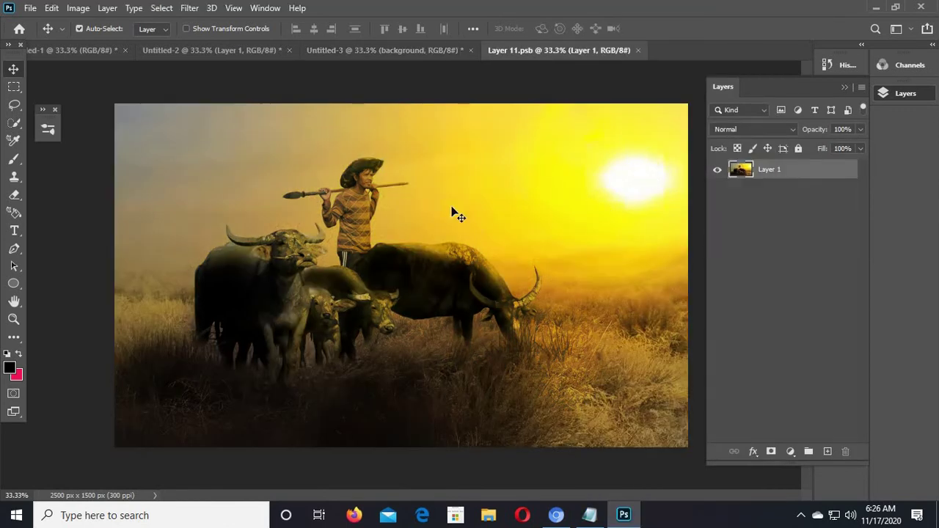
- Place the photo of two boys on a bamboo raft above Layer 1 and enlarge it to about 66% to cover the canvas
{"action": "left_click", "coordinate": [32, 12]}
{"action": "left_click", "coordinate": [92, 274]}
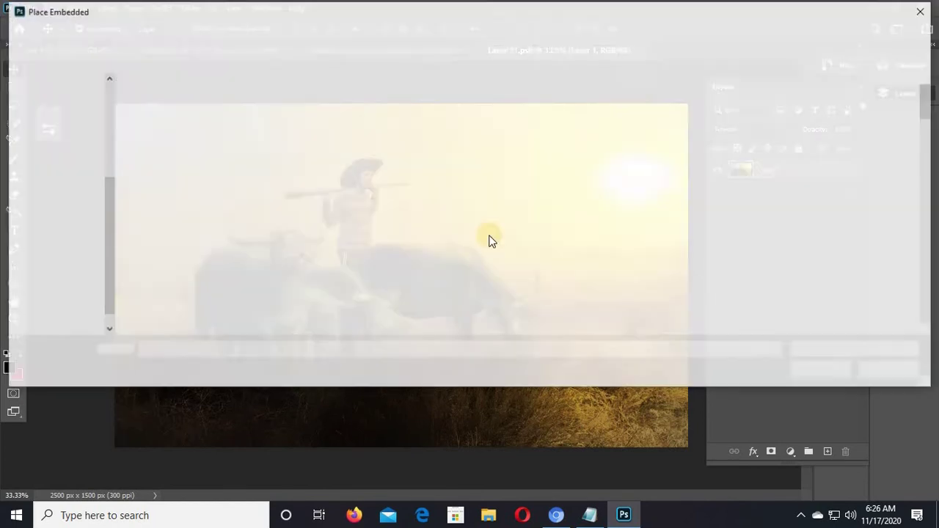
{"action": "left_click_drag", "start_coordinate": [927, 107], "coordinate": [932, 239]}
{"action": "double_click", "coordinate": [627, 142]}
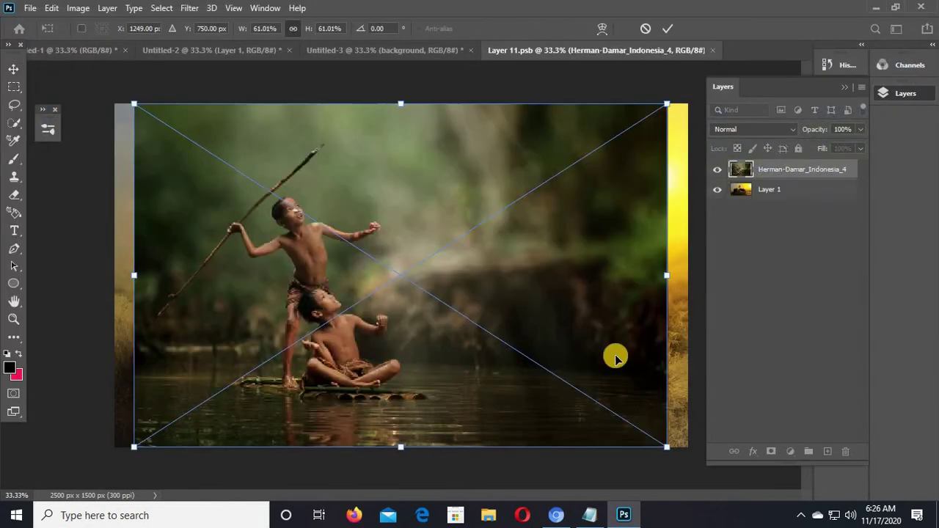
{"action": "left_click_drag", "start_coordinate": [667, 445], "coordinate": [694, 455]}
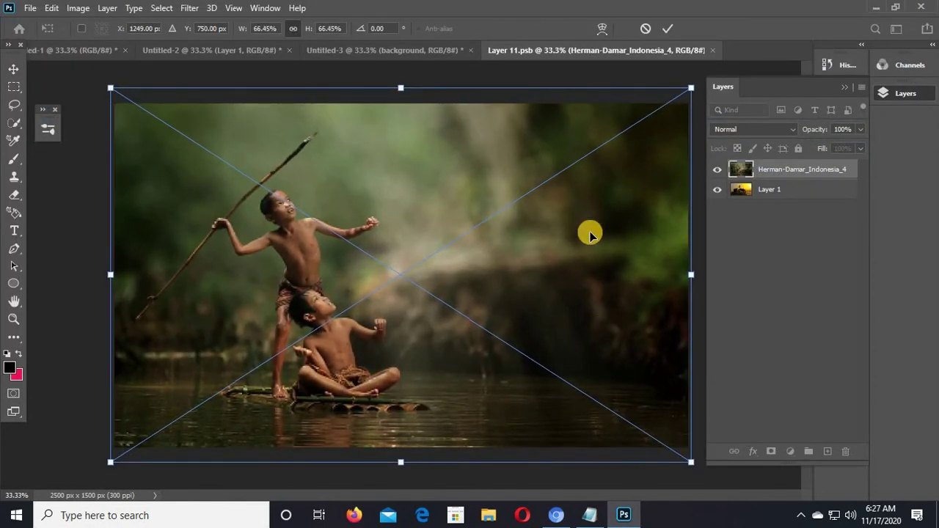
{"action": "left_click", "coordinate": [668, 29]}
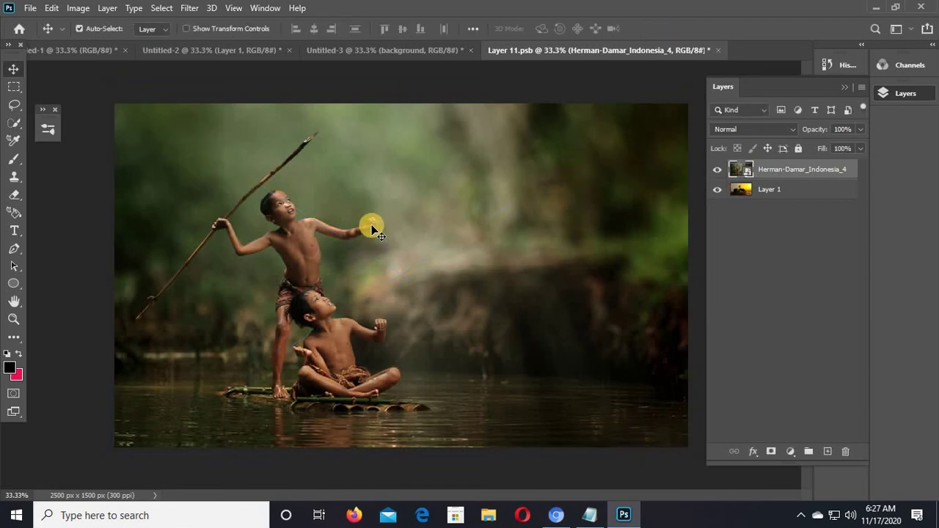
- Save the edited smart object contents and return to the Untitled-3 document
{"action": "key", "text": "ctrl+s"}
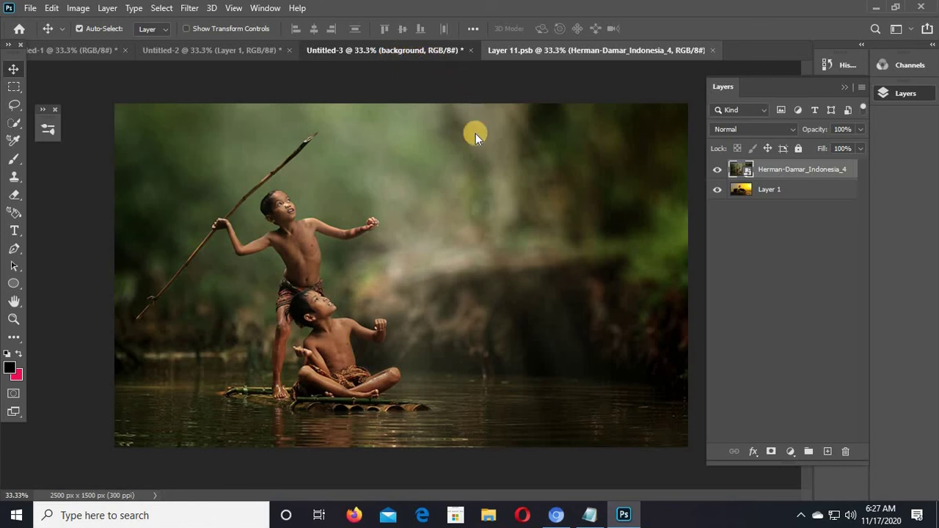
{"action": "left_click", "coordinate": [390, 54]}
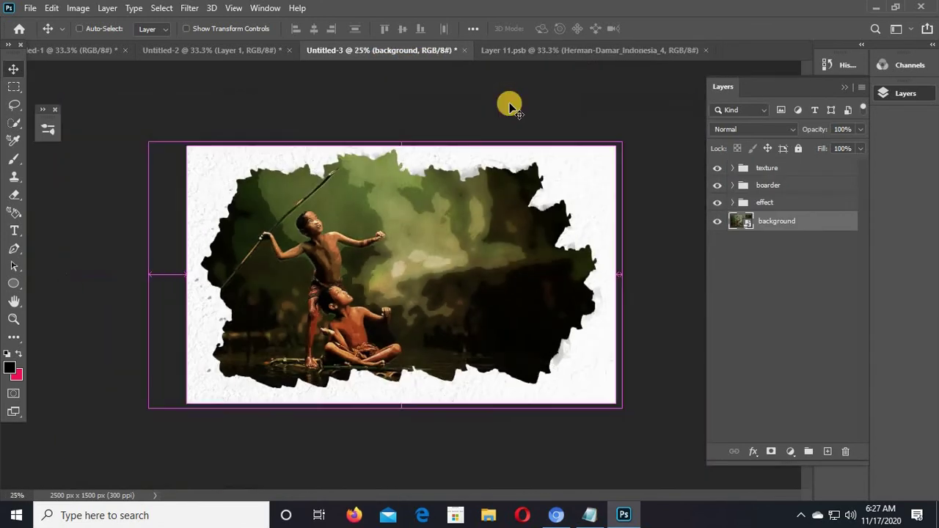
- Switch to the open Layer 11.psb document and compare the image with the raft photo layer hidden and shown
{"action": "key", "text": "ctrl+minus"}
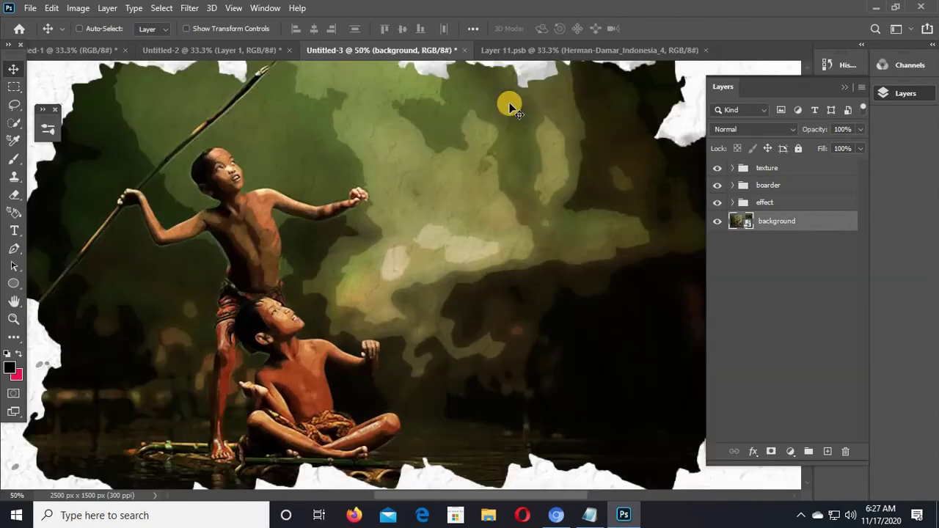
{"action": "key", "text": "ctrl+minus"}
{"action": "key", "text": "ctrl+plus"}
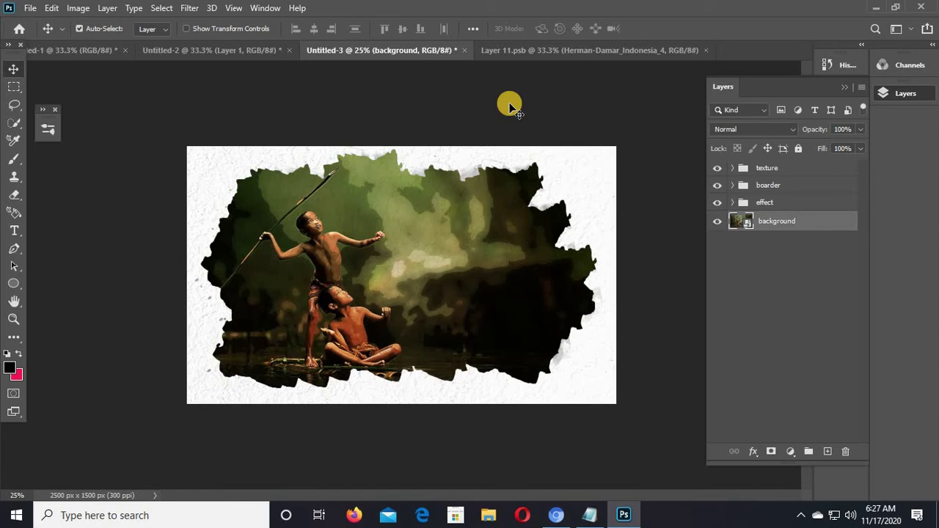
{"action": "left_click", "coordinate": [531, 56]}
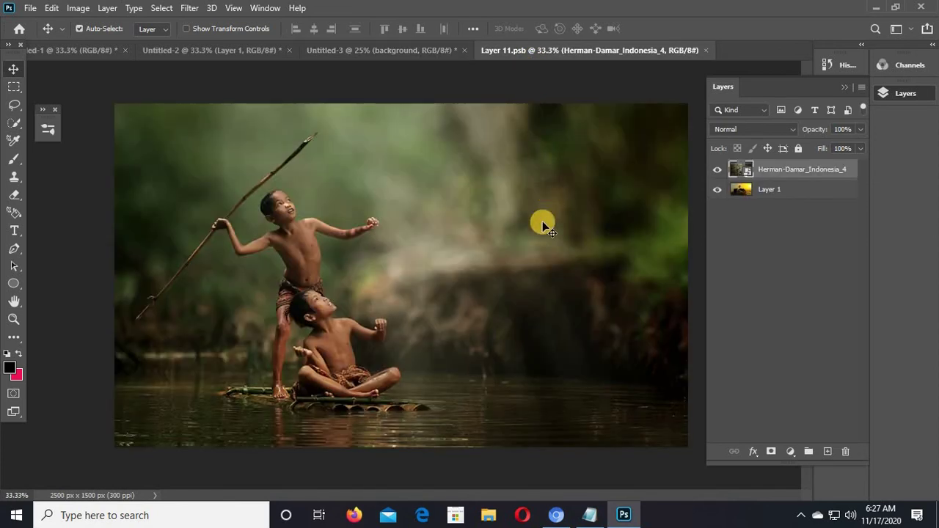
{"action": "left_click", "coordinate": [718, 170]}
{"action": "left_click", "coordinate": [718, 171]}
- Place the unnamed (3) photo of boys riding a buffalo above the raft photo and enlarge it to about 121% to cover the canvas
{"action": "left_click", "coordinate": [30, 13]}
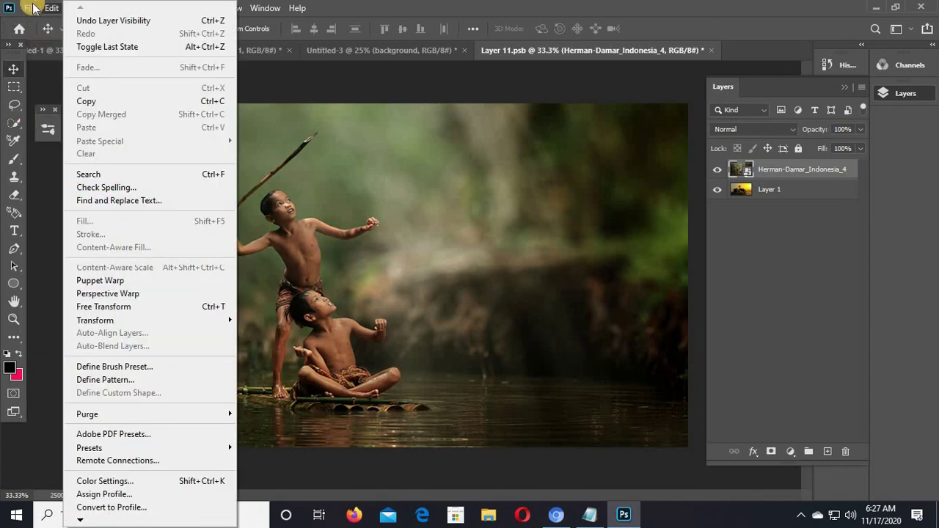
{"action": "left_click", "coordinate": [101, 276]}
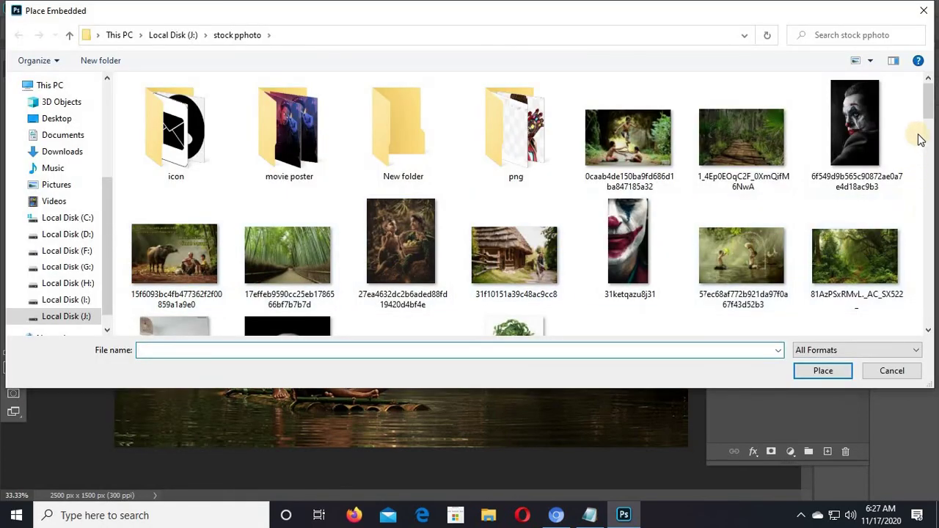
{"action": "left_click_drag", "start_coordinate": [930, 120], "coordinate": [933, 319]}
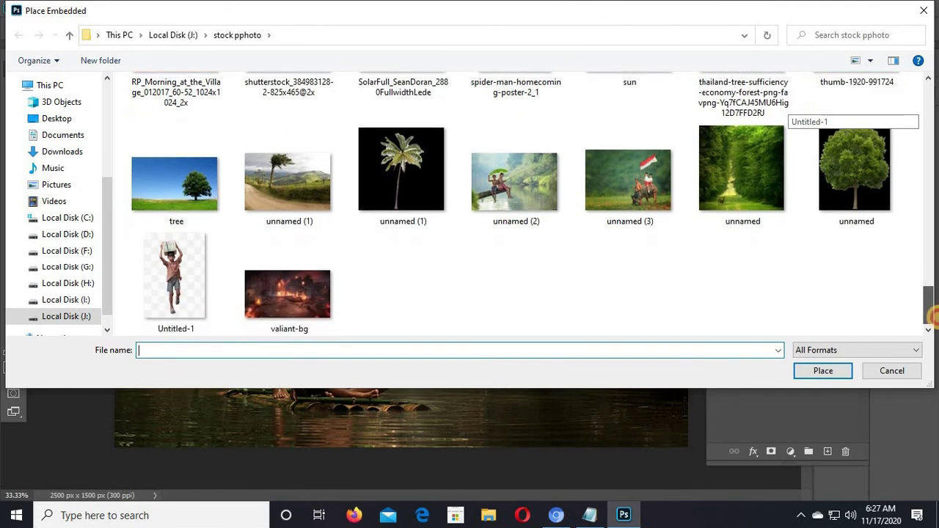
{"action": "double_click", "coordinate": [629, 184]}
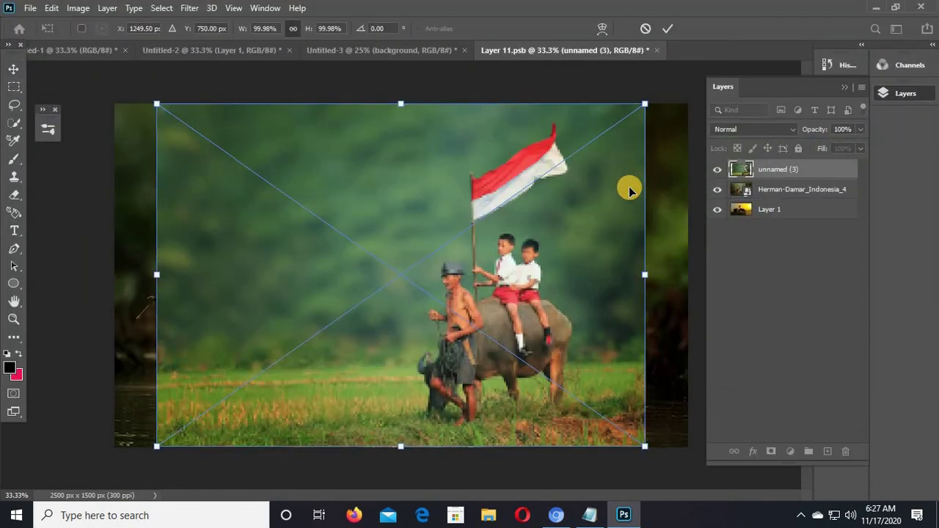
{"action": "left_click_drag", "start_coordinate": [642, 450], "coordinate": [712, 457]}
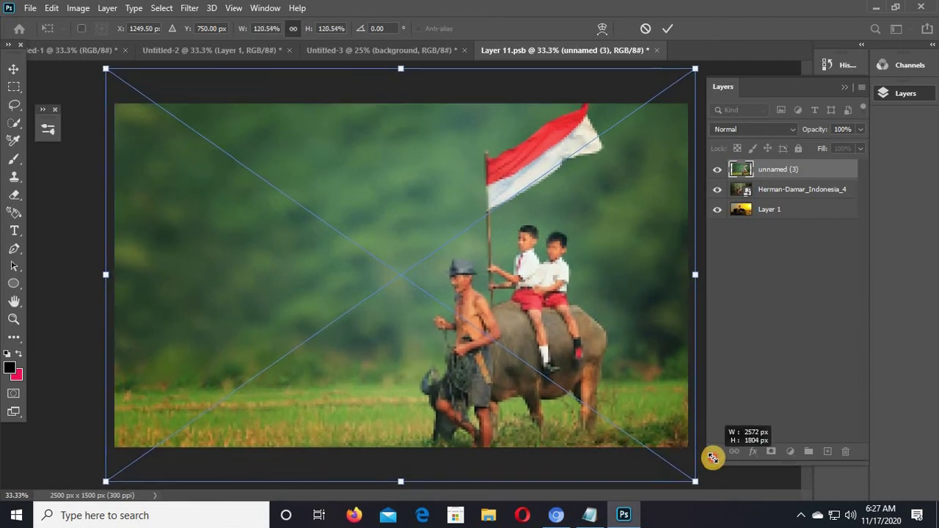
{"action": "left_click", "coordinate": [664, 29]}
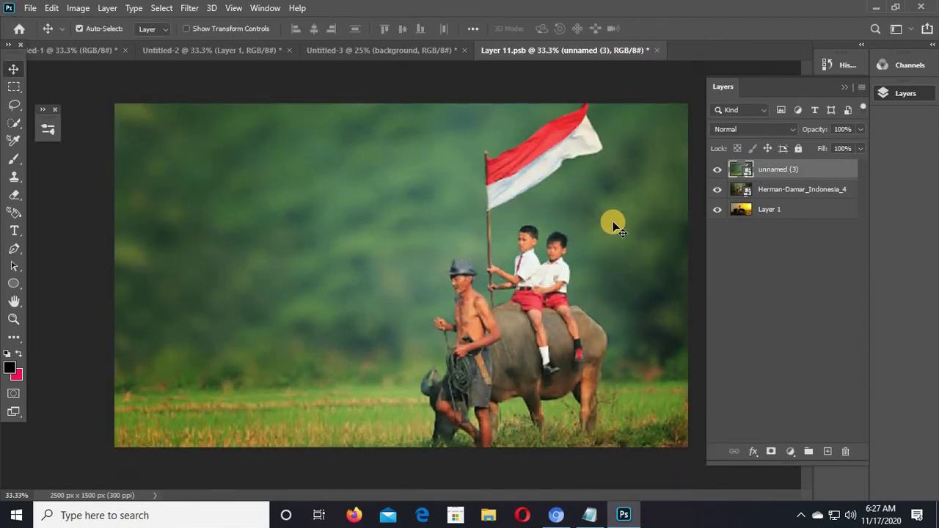
- Save the Layer 11.psb contents with the buffalo photo and return to the Untitled-3 document
{"action": "key", "text": "ctrl+s"}
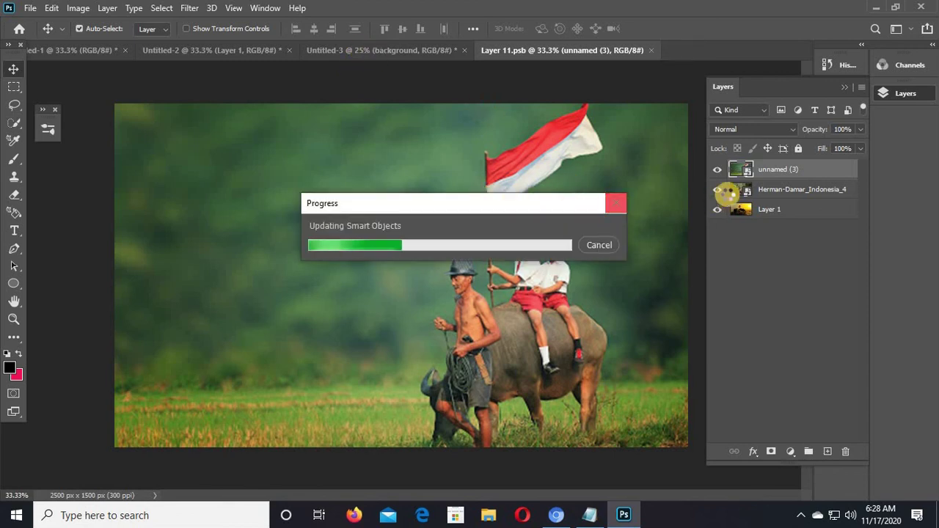
{"action": "left_click_drag", "start_coordinate": [538, 205], "coordinate": [493, 250]}
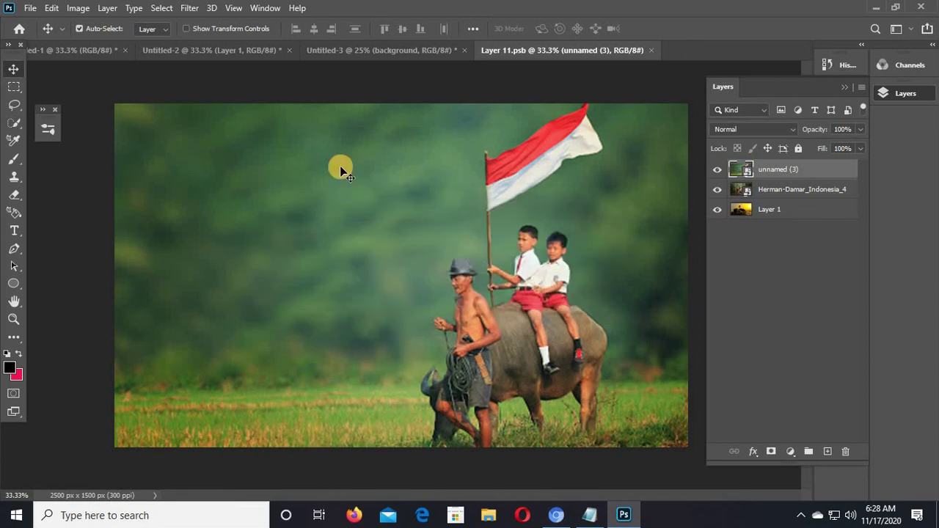
{"action": "left_click", "coordinate": [336, 56]}
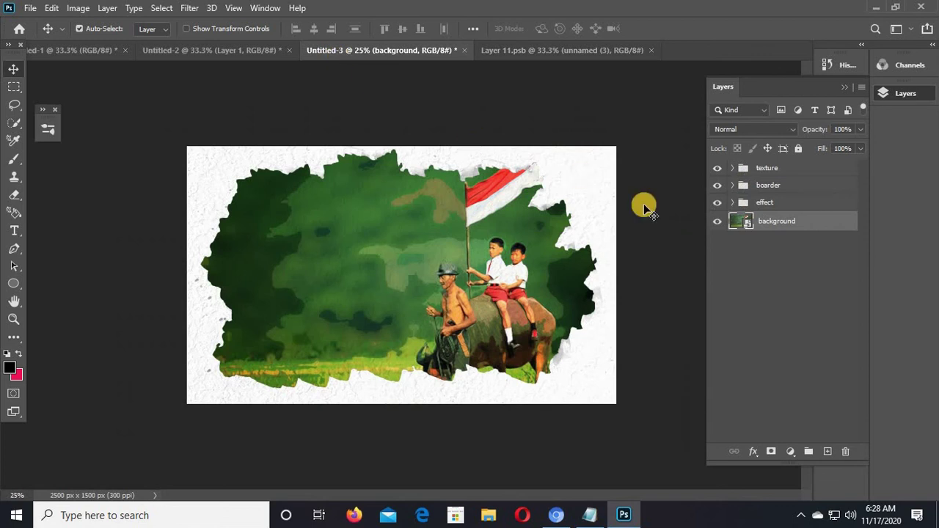
- Examine the artistic effect, torn border and paper texture on the buffalo photo at several magnifications
{"action": "key", "text": "ctrl+plus"}
{"action": "key", "text": "ctrl+minus"}
{"action": "key", "text": "ctrl+minus"}
{"action": "key", "text": "ctrl+plus"}
{"action": "key", "text": "ctrl+minus"}
{"action": "key", "text": "ctrl+plus"}
{"action": "key", "text": "ctrl+plus"}
{"action": "key", "text": "ctrl+minus"}
{"action": "key", "text": "ctrl+minus"}
{"action": "key", "text": "ctrl+plus"}
{"action": "key", "text": "ctrl+plus"}
{"action": "key", "text": "ctrl+minus"}
{"action": "key", "text": "ctrl+minus"}
{"action": "key", "text": "ctrl+plus"}
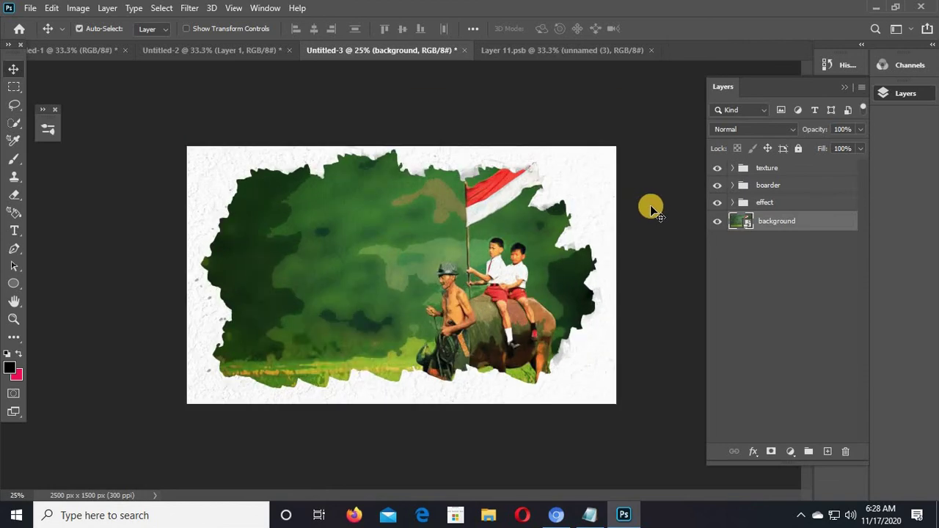